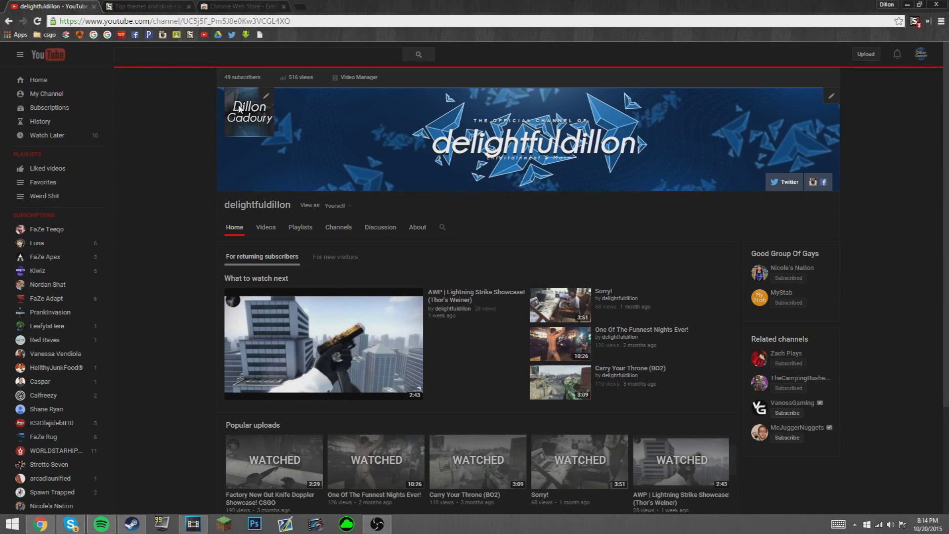
Step: Switch from the YouTube channel to the Chrome Web Store's Extensions page
click(239, 5)
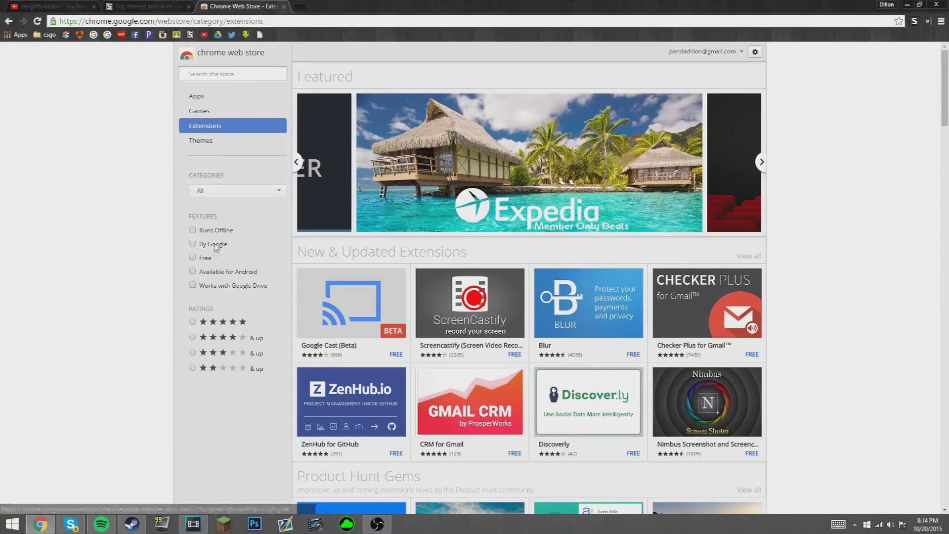
Step: Search the store for 'stylish' and confirm the Stylish extension's details show it is already added
click(230, 72)
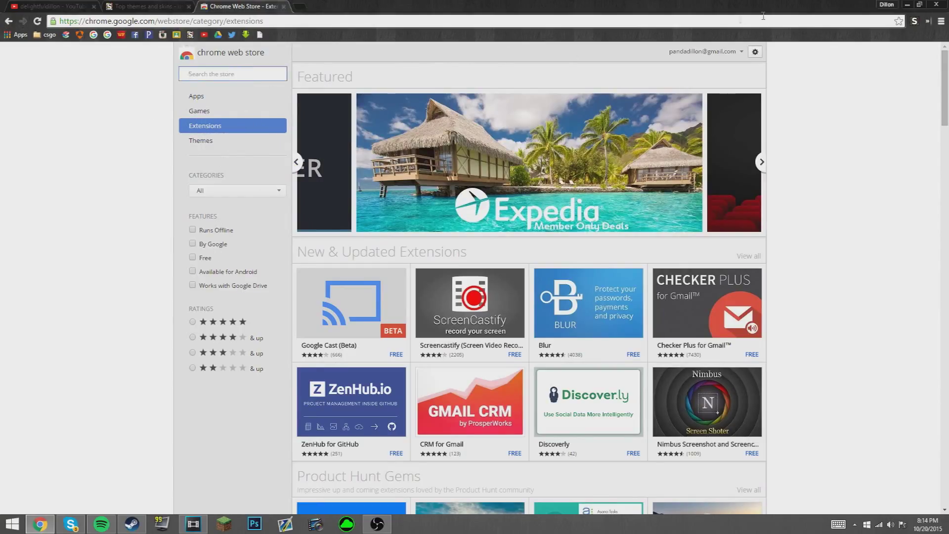
text(styli)
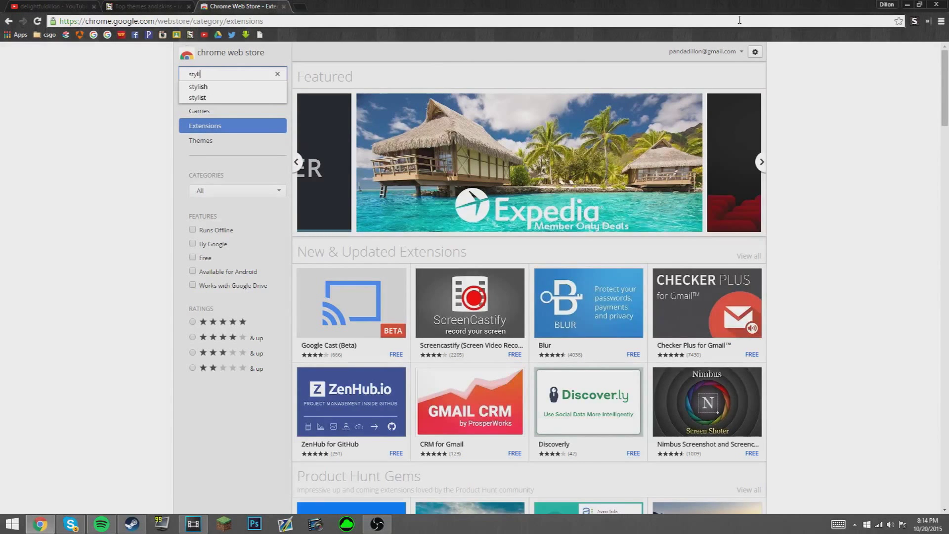
text(sh)
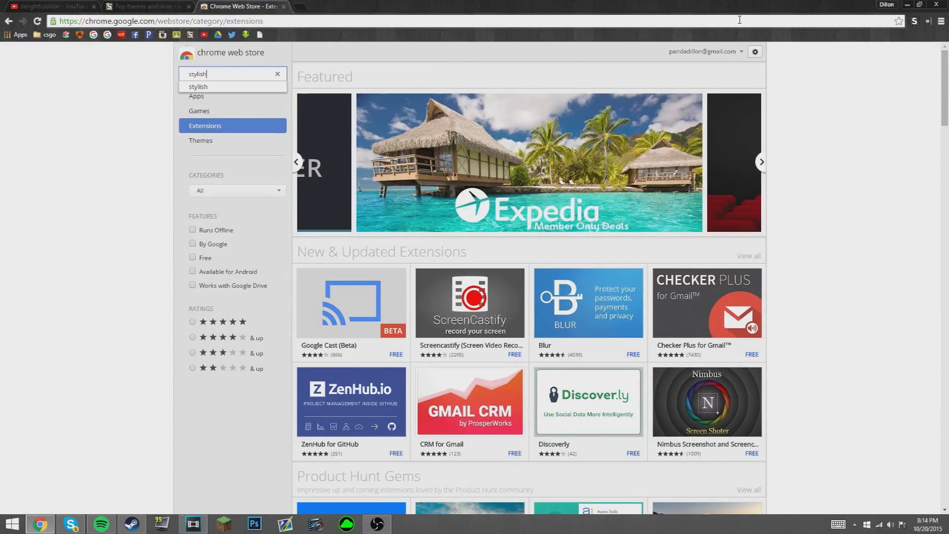
click(250, 86)
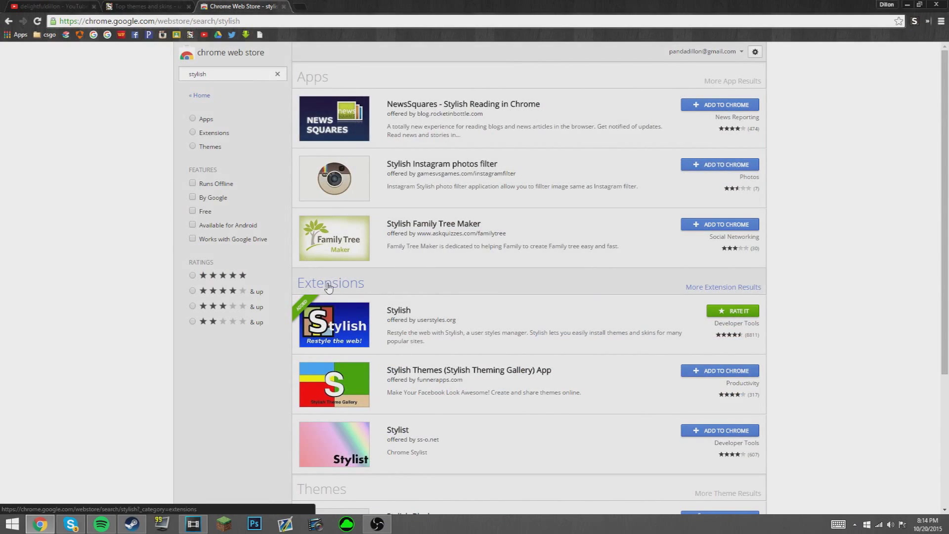
scroll(409, 259, down, 5)
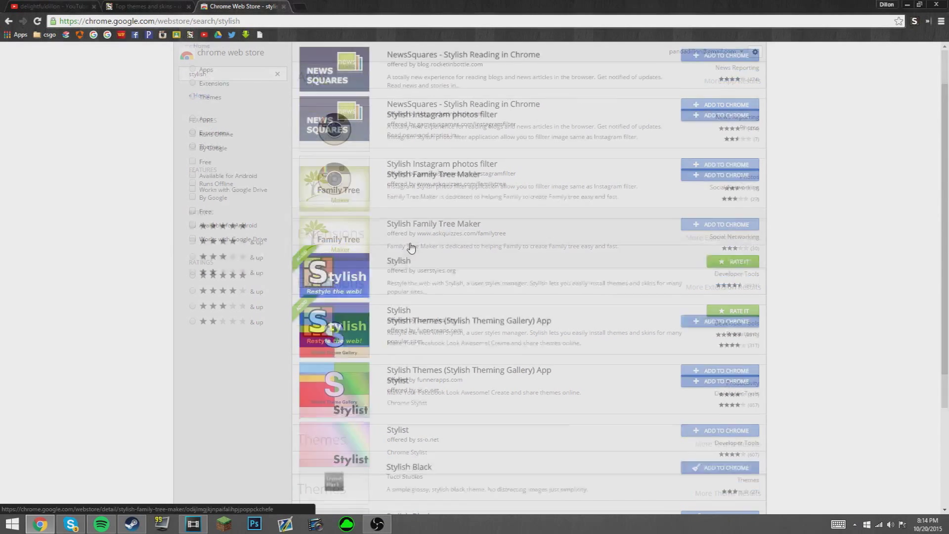
scroll(407, 257, up, 5)
click(331, 326)
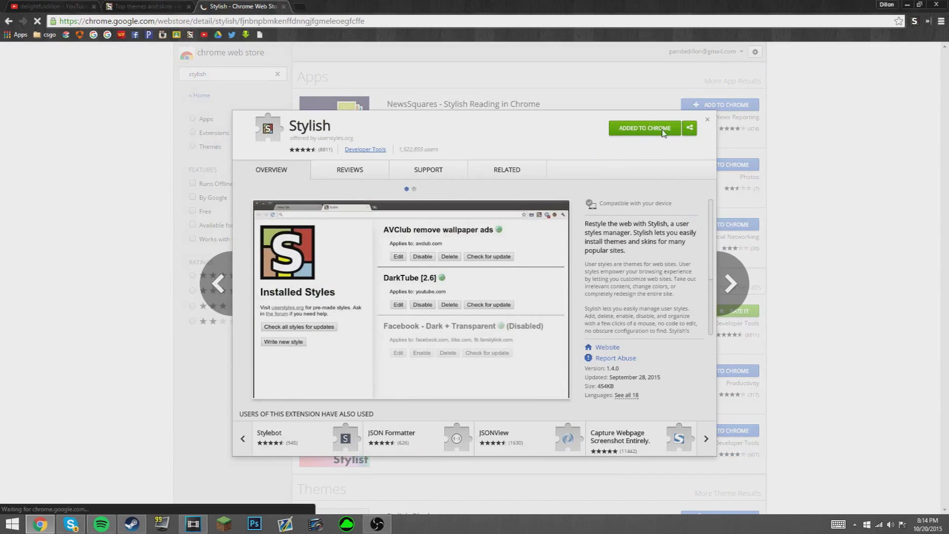
click(708, 119)
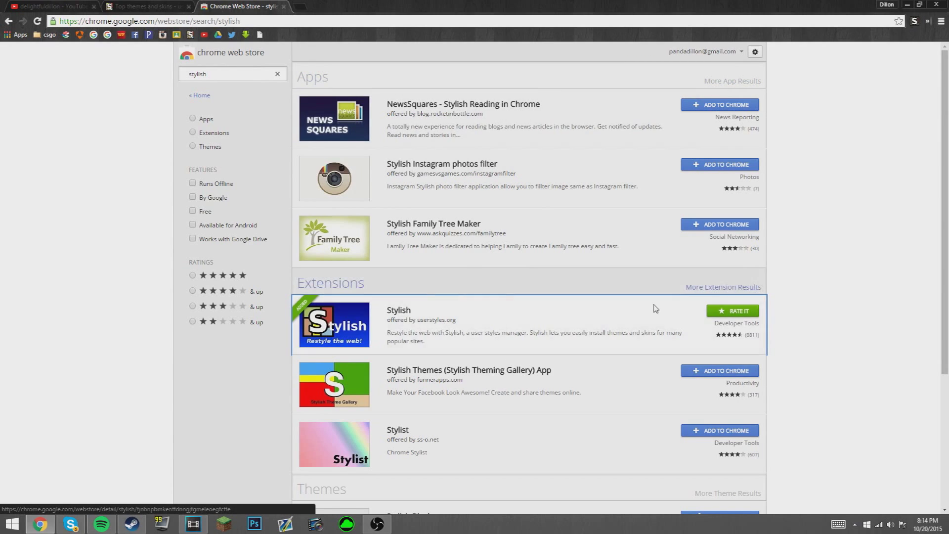
Step: Close the Web Store tab and scroll through userstyles.org's Top themes and skins list
click(299, 7)
click(282, 6)
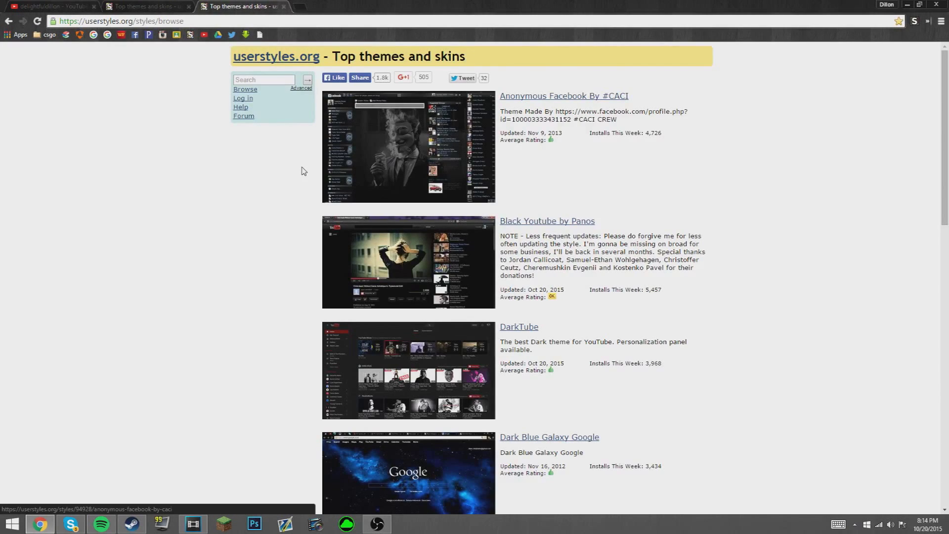
scroll(513, 171, down, 2)
scroll(512, 174, up, 2)
scroll(507, 171, down, 10)
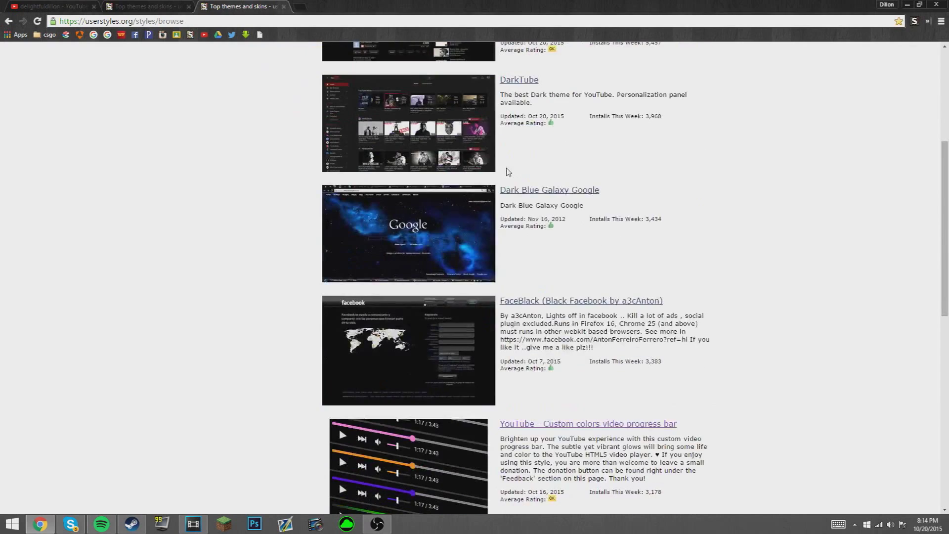
scroll(514, 148, up, 5)
scroll(518, 129, up, 4)
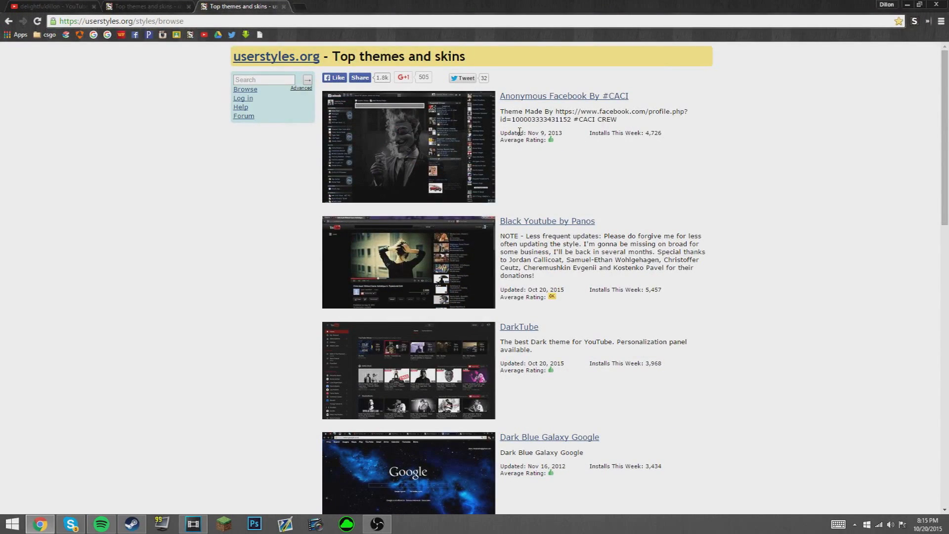
scroll(519, 131, down, 5)
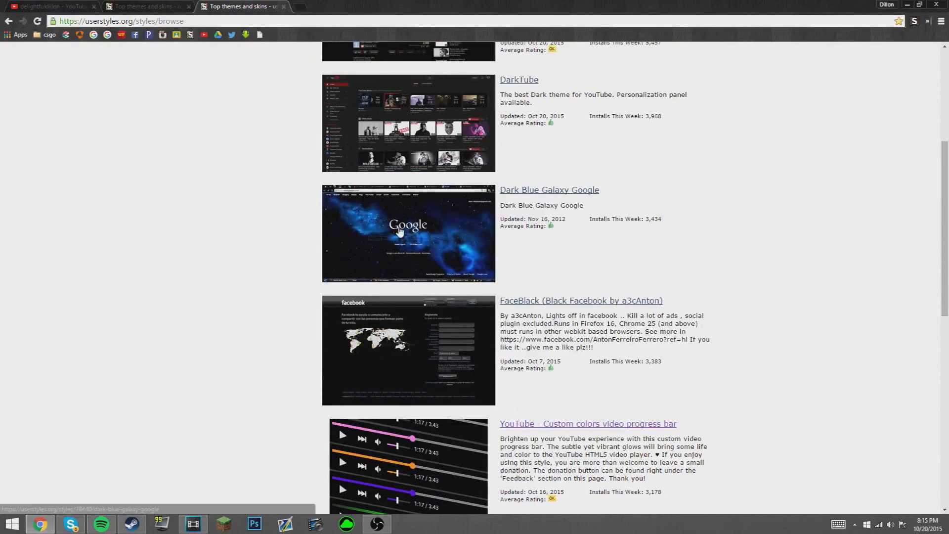
scroll(403, 217, down, 3)
scroll(409, 198, down, 7)
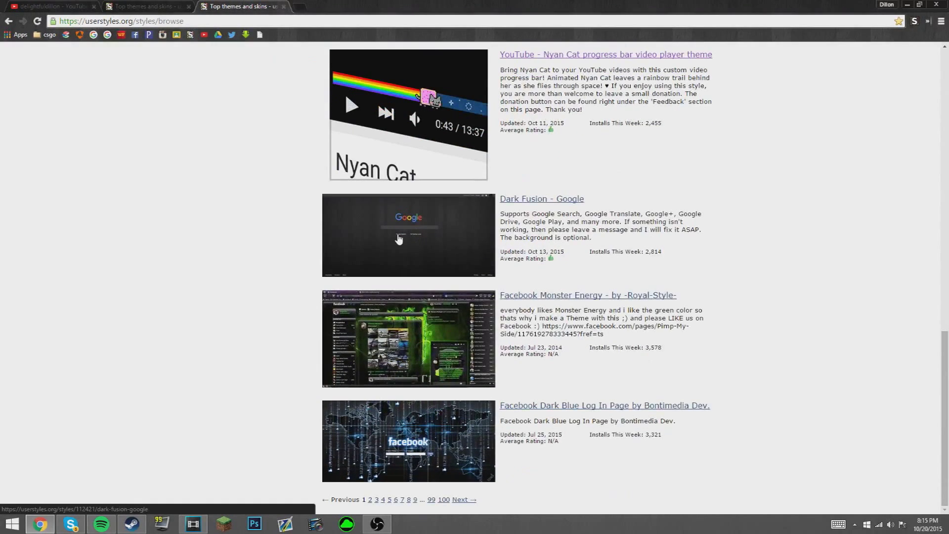
scroll(421, 365, up, 20)
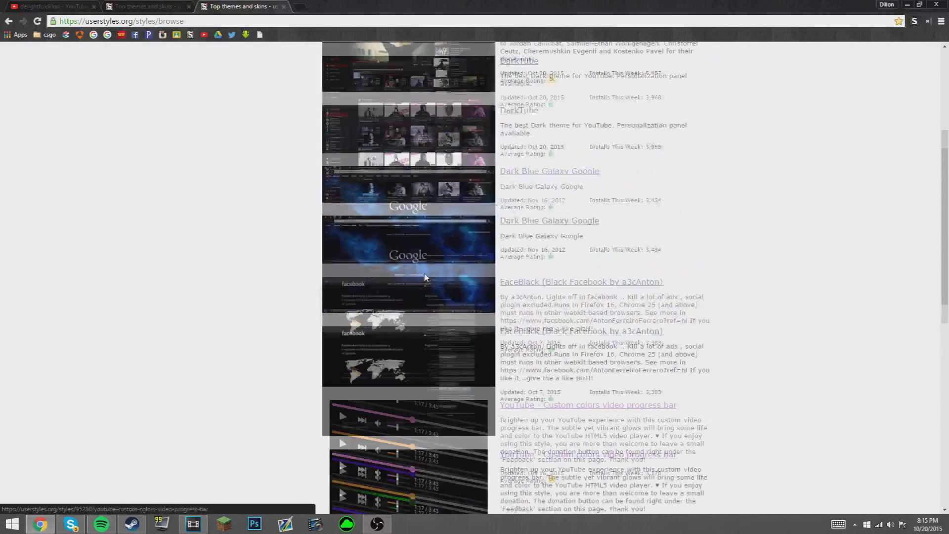
click(256, 81)
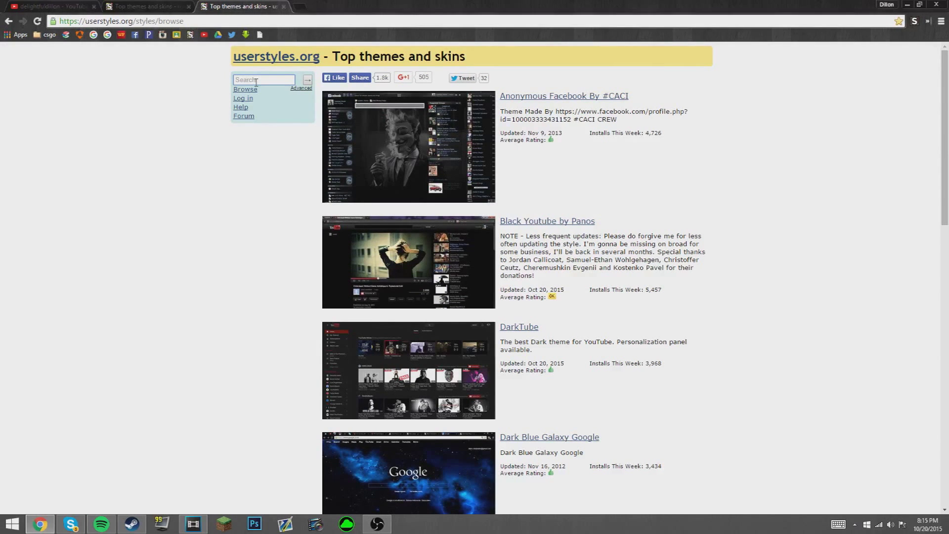
Step: Search userstyles.org for 'youtube' and open the DarkTube style page
text(youtube)
key(Return)
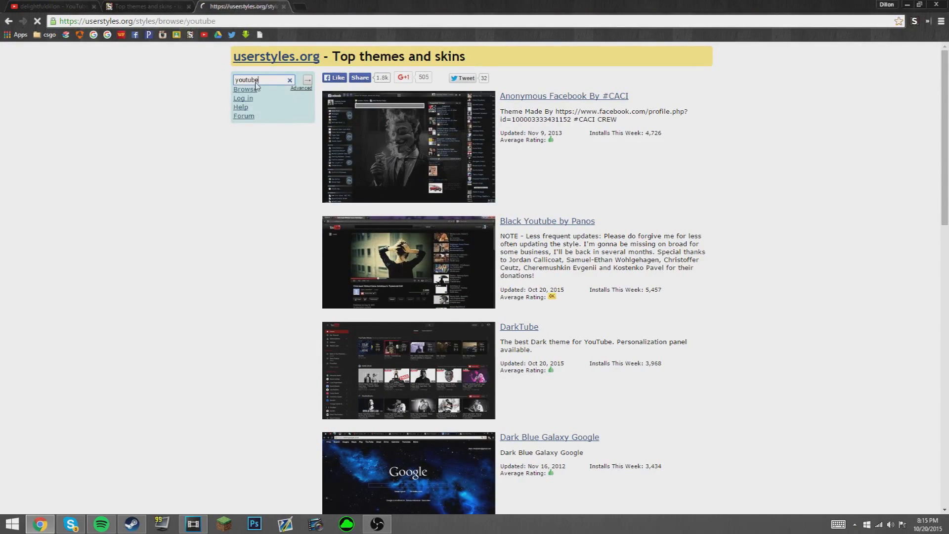
scroll(583, 211, down, 7)
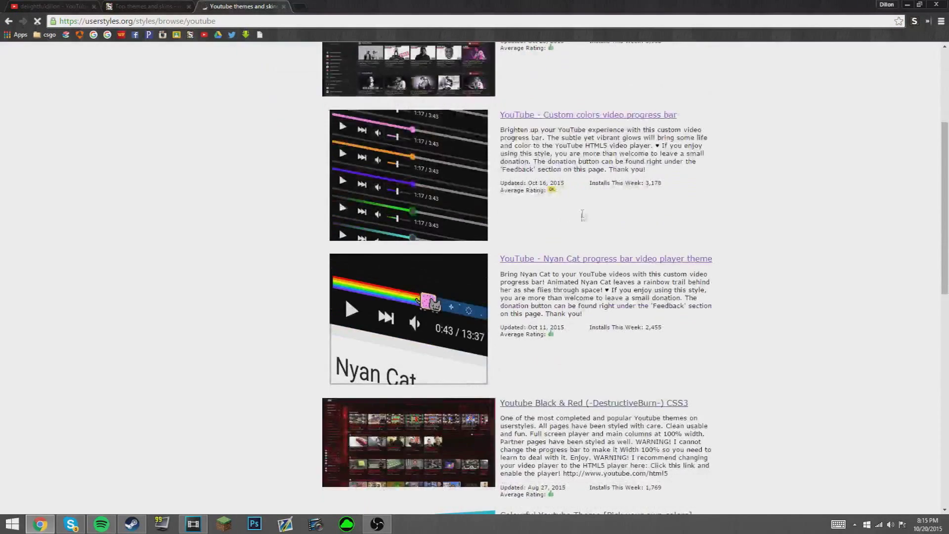
scroll(533, 261, up, 7)
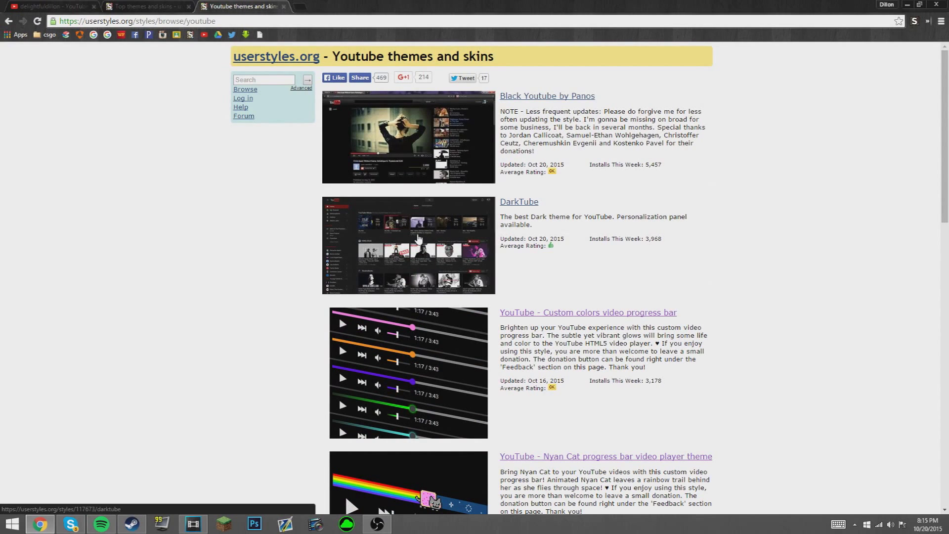
click(418, 239)
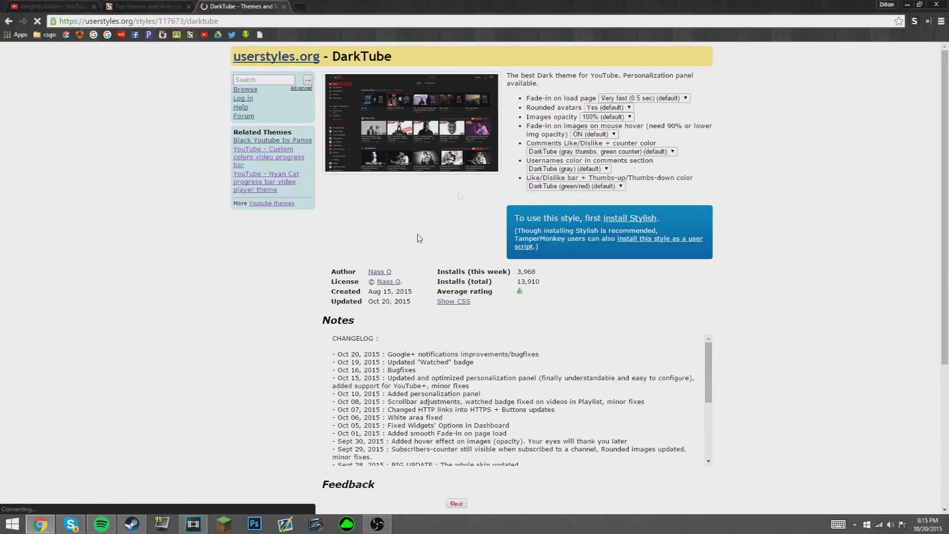
Step: Flip between the YouTube channel and the DarkTube page, ending on the YouTube channel
click(59, 6)
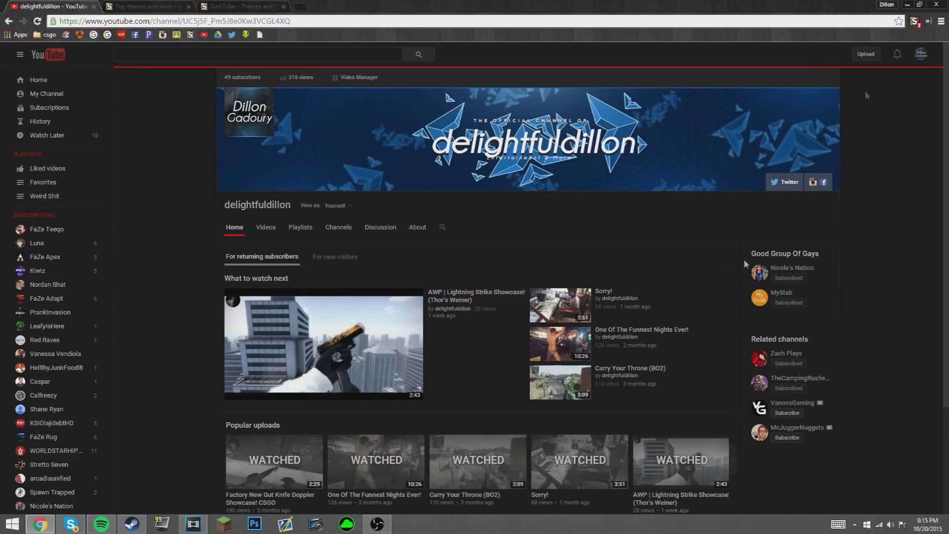
click(228, 5)
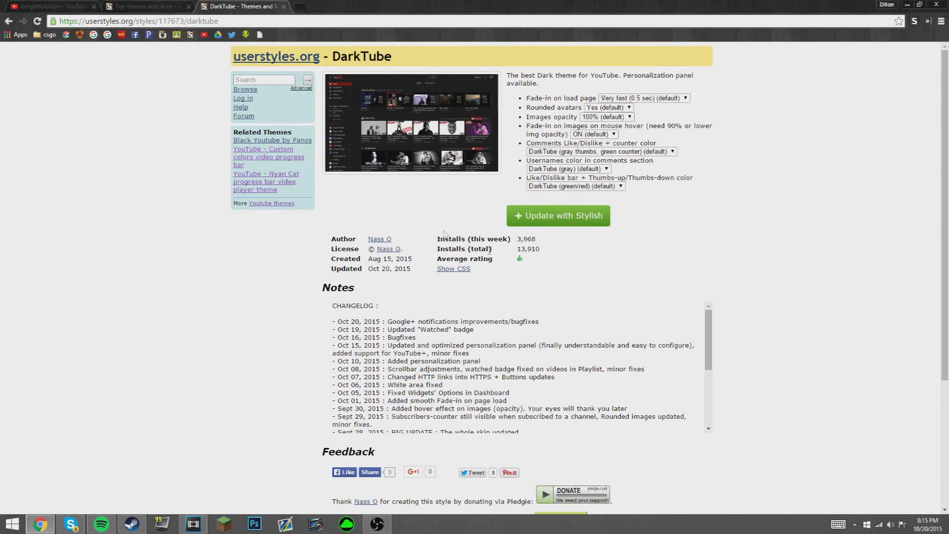
click(8, 22)
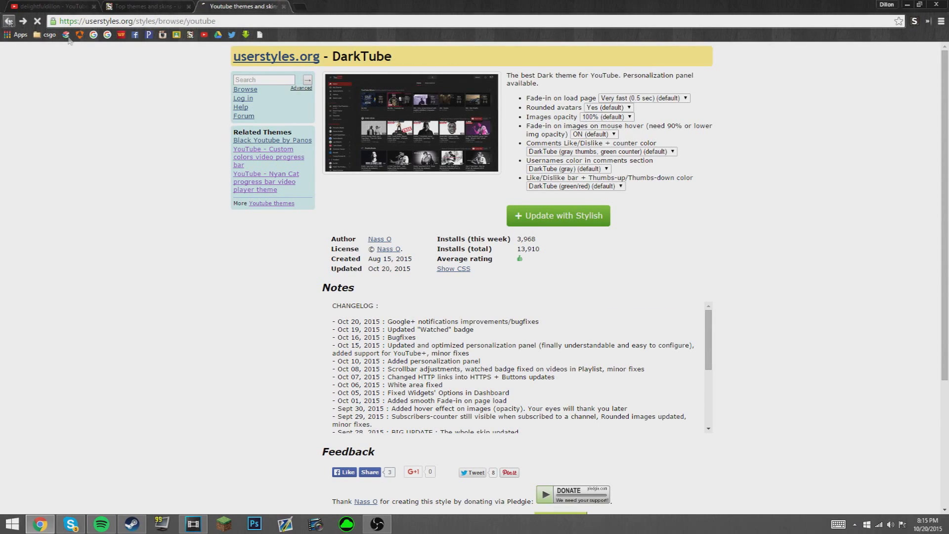
click(500, 263)
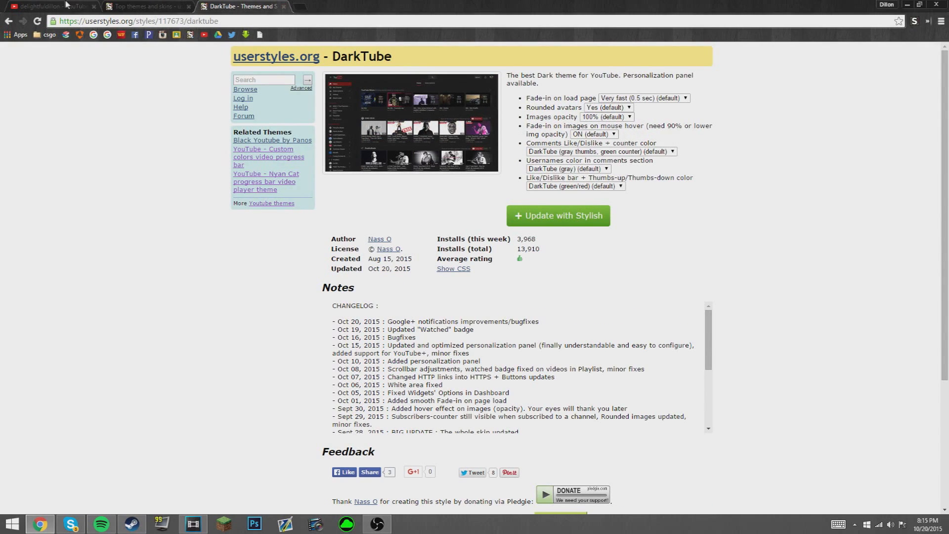
click(92, 6)
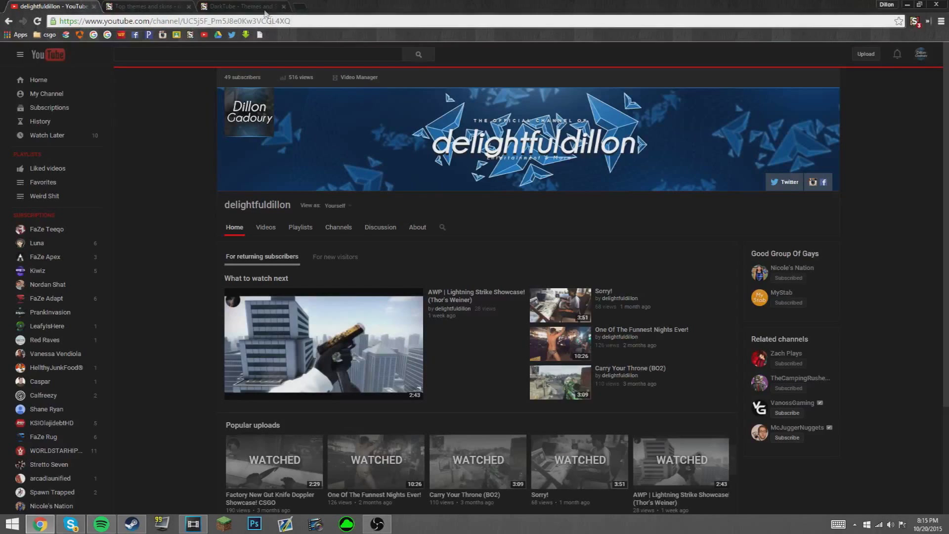
Step: Open the Custom colors video progress bar style, then play and pause the AWP | Lightning Strike Showcase video
click(244, 5)
click(8, 21)
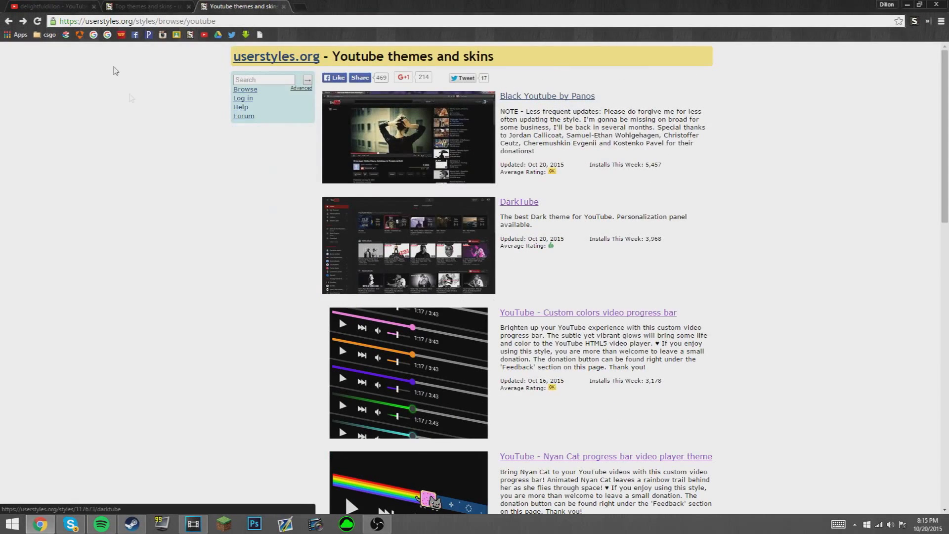
click(56, 6)
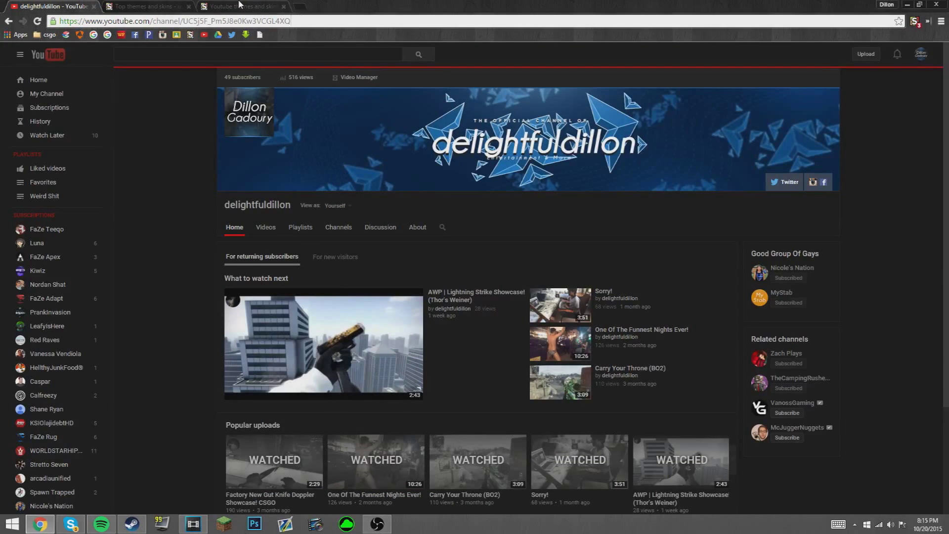
click(242, 6)
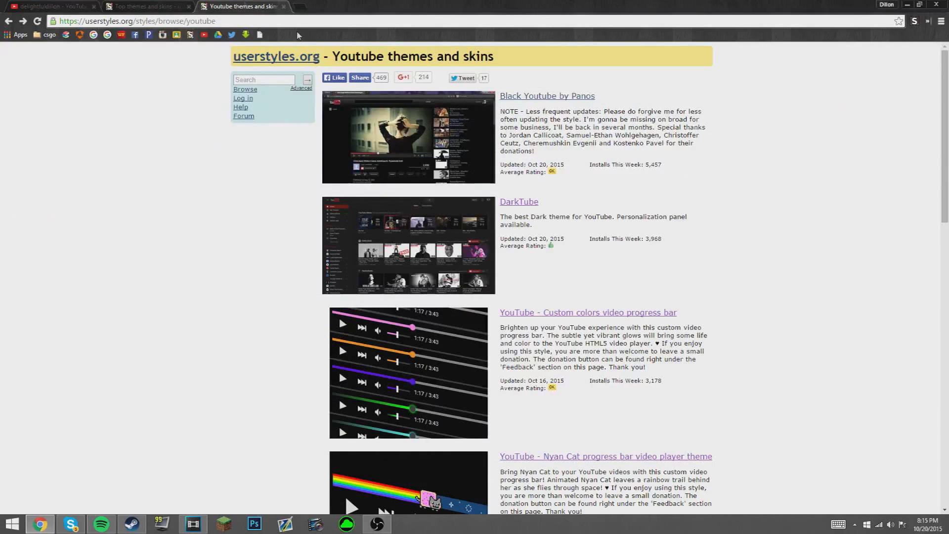
click(401, 359)
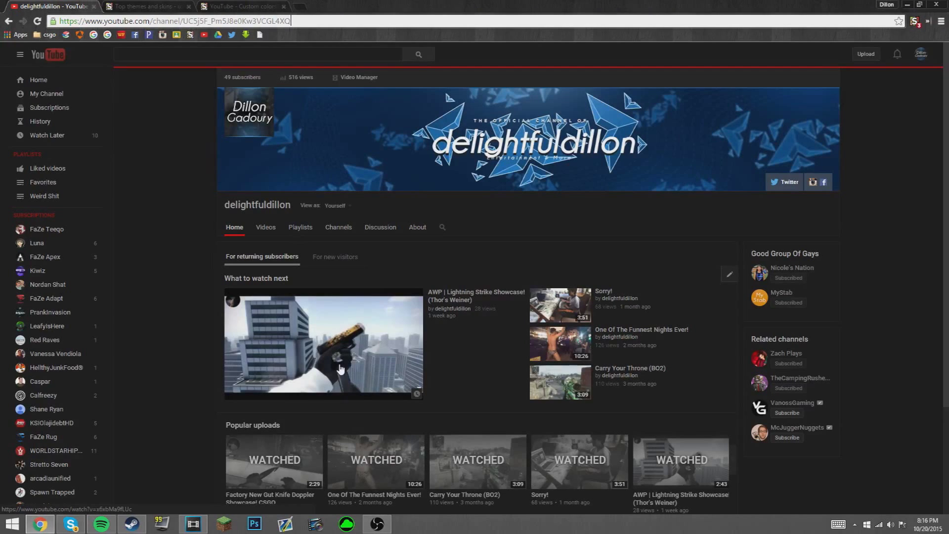
click(340, 368)
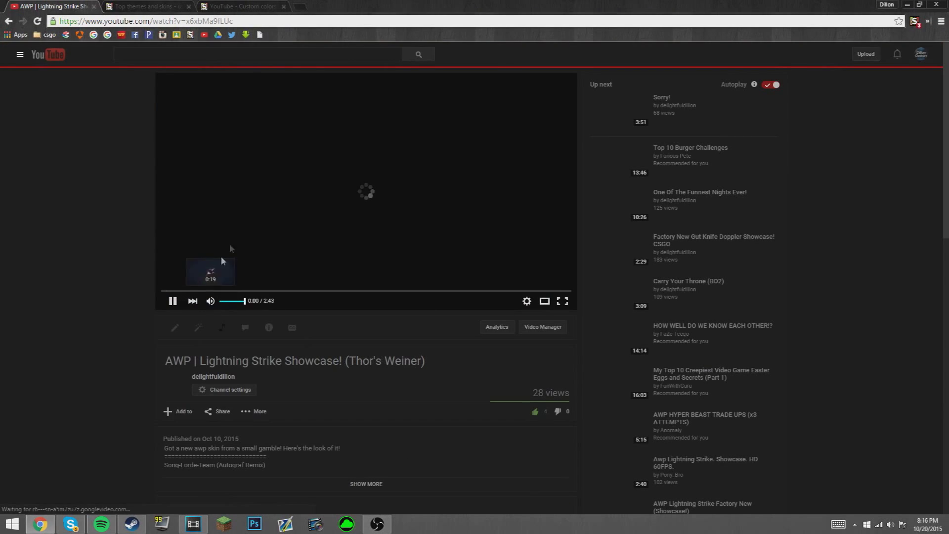
click(226, 252)
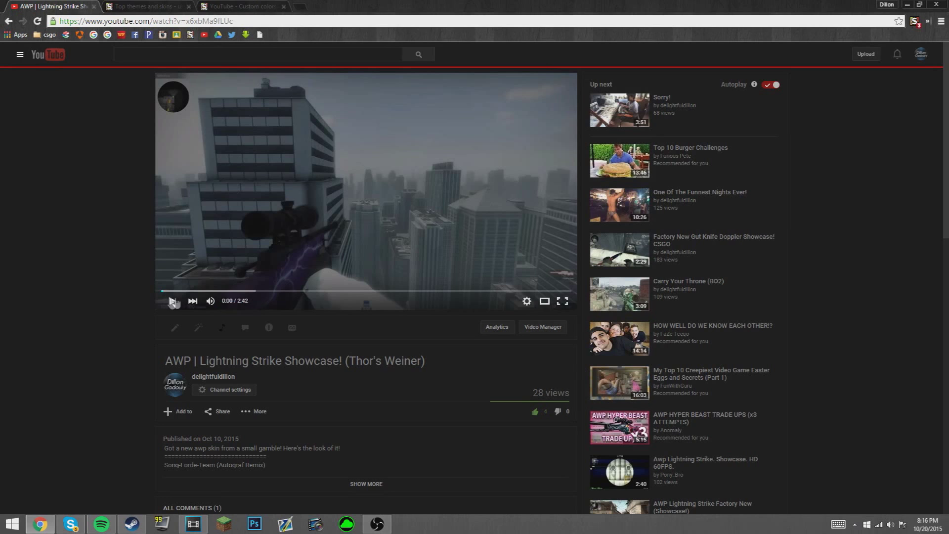
Step: Choose Pink as the bar colour on the Custom colors video progress bar style page
click(147, 5)
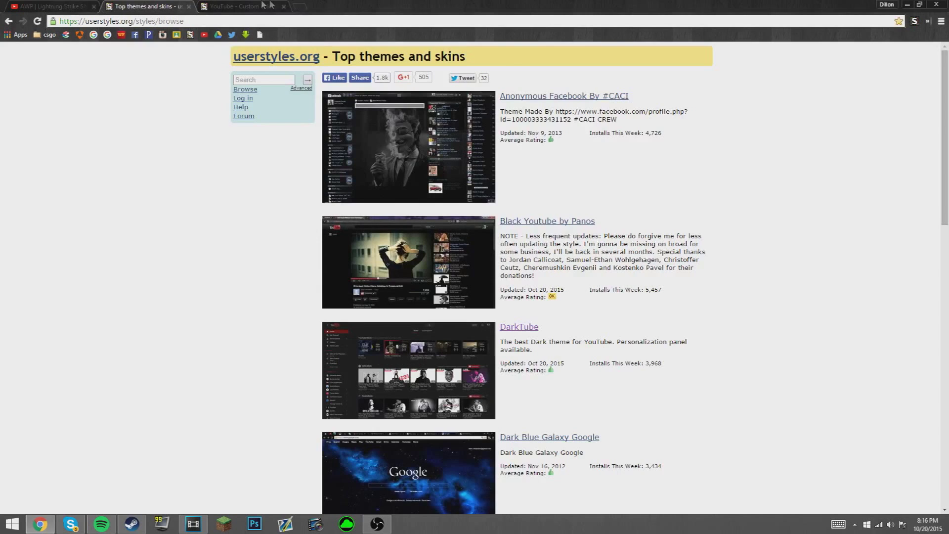
click(258, 5)
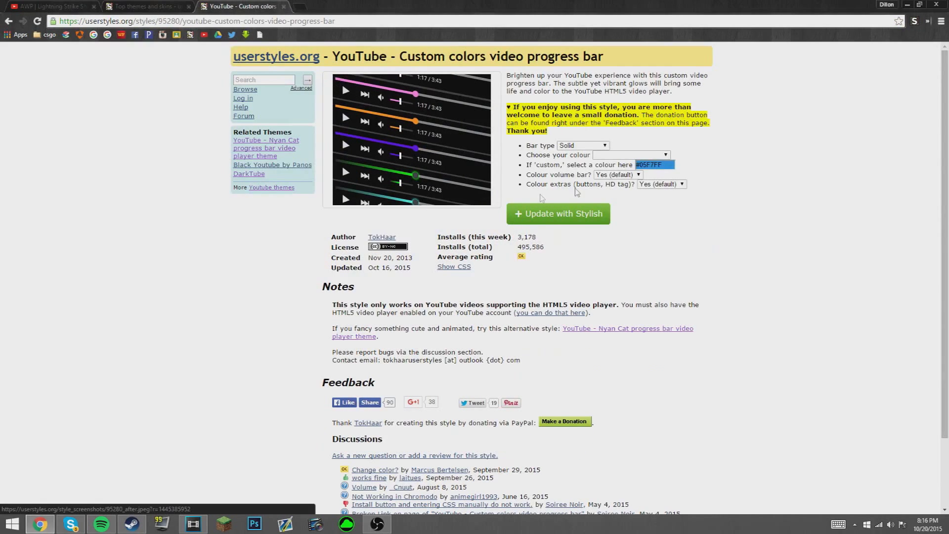
click(637, 156)
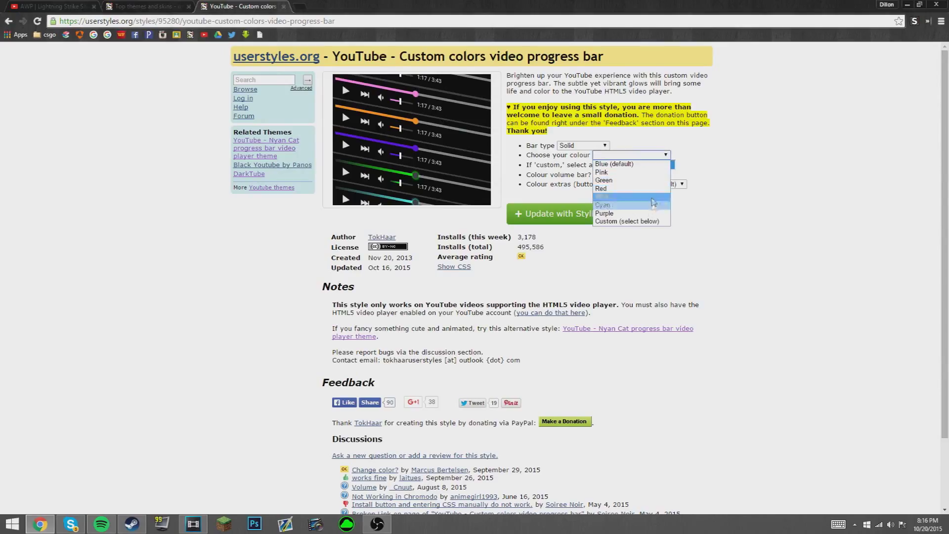
click(653, 155)
click(655, 164)
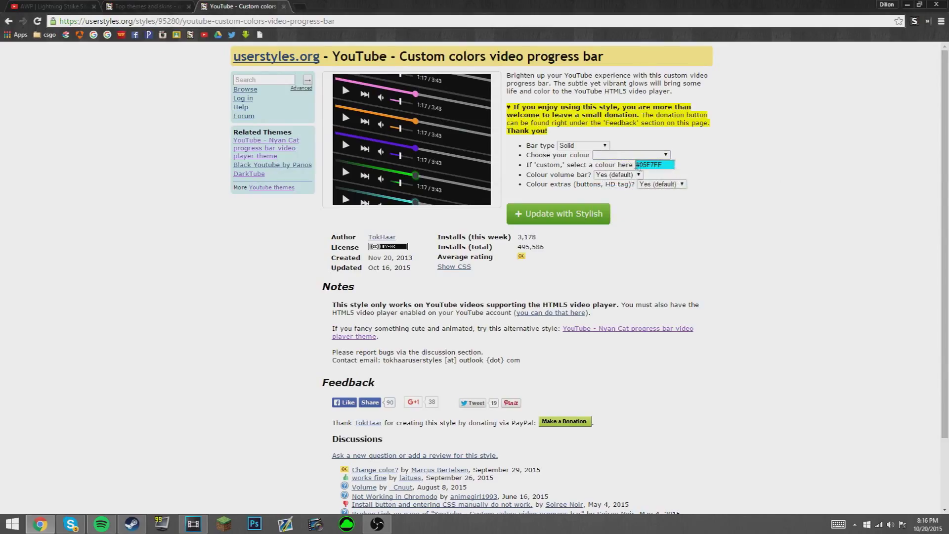
click(804, 221)
click(635, 156)
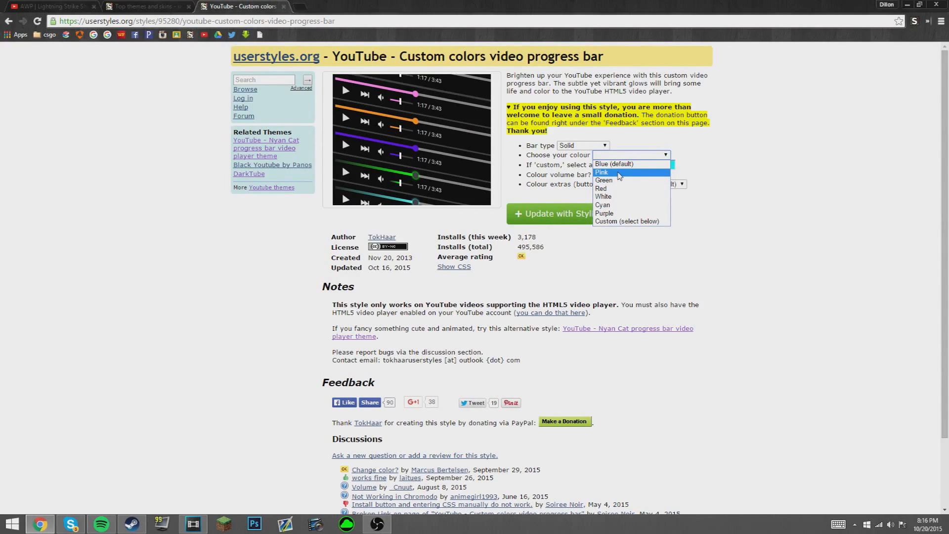
click(619, 173)
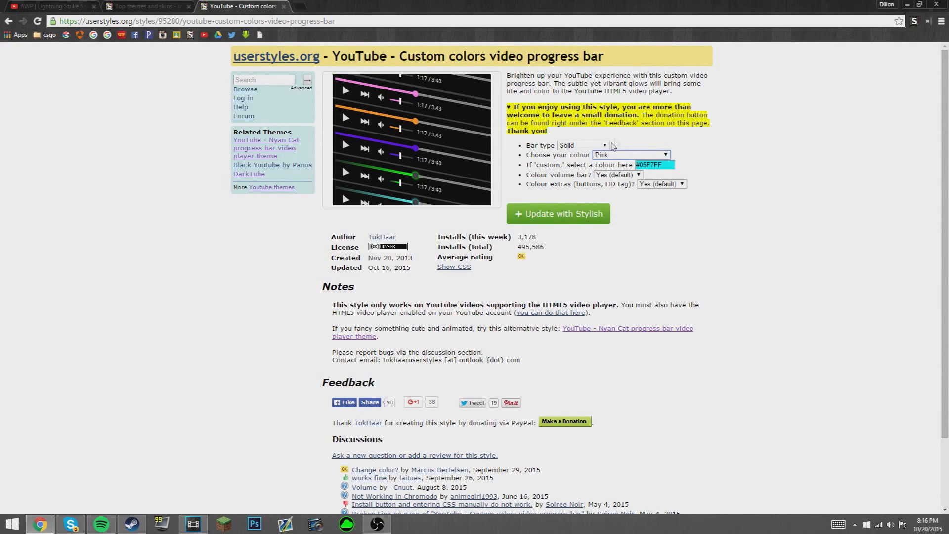
click(637, 165)
double_click(647, 166)
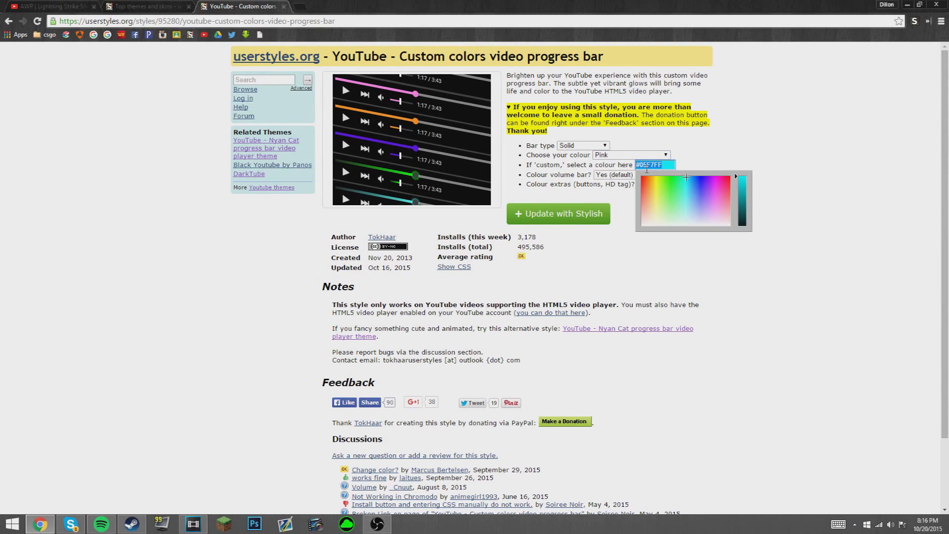
click(633, 155)
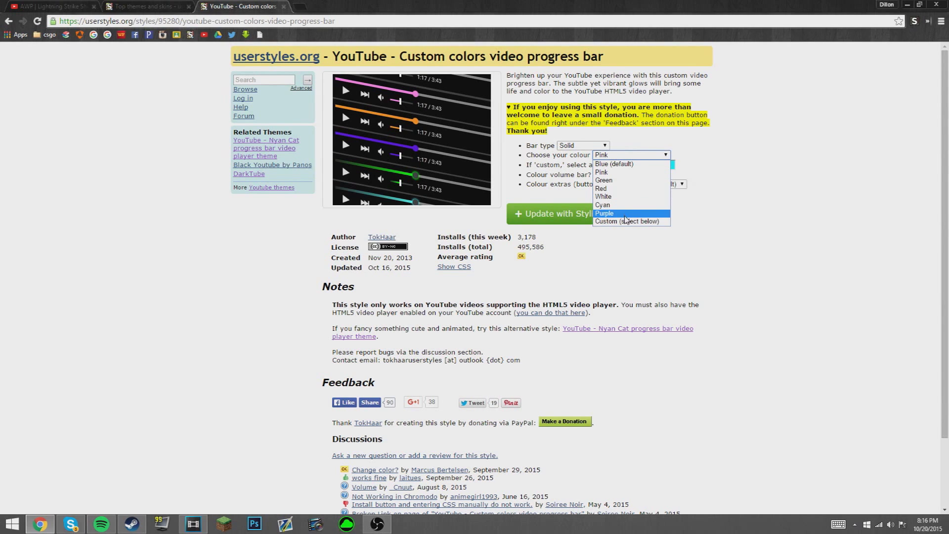
click(610, 173)
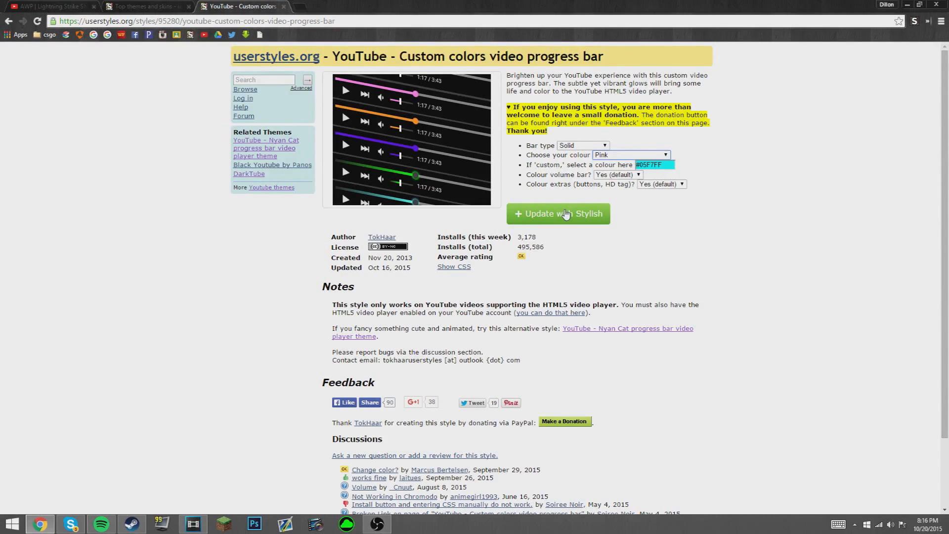
Step: Install the style with Stylish and confirm with OK
click(567, 214)
click(492, 94)
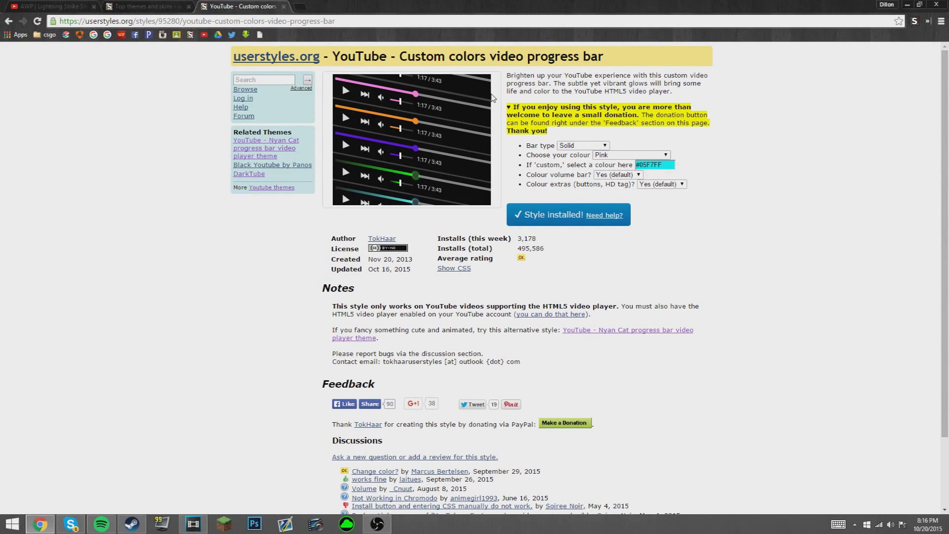
click(61, 4)
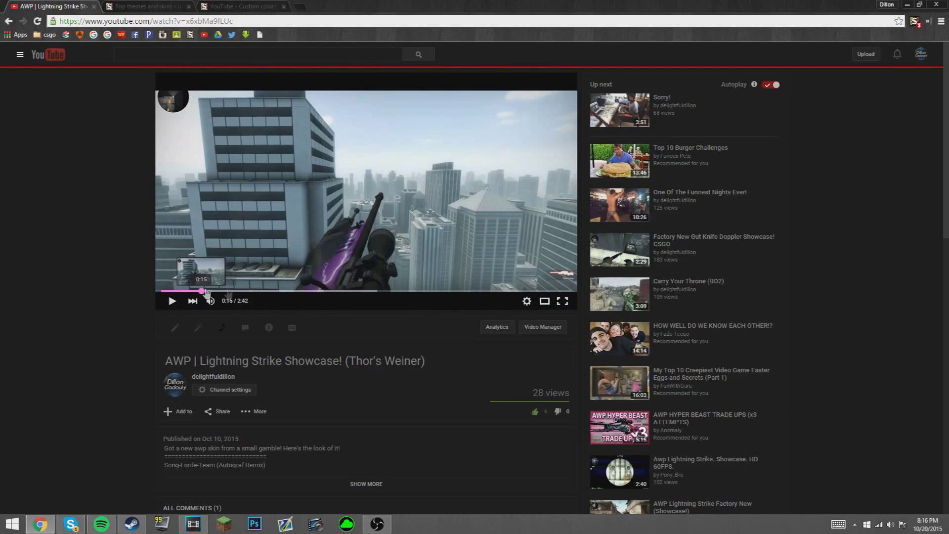
Step: Seek the AWP video to 0:35, toggle mute, and show Stylish's installed styles list
click(250, 292)
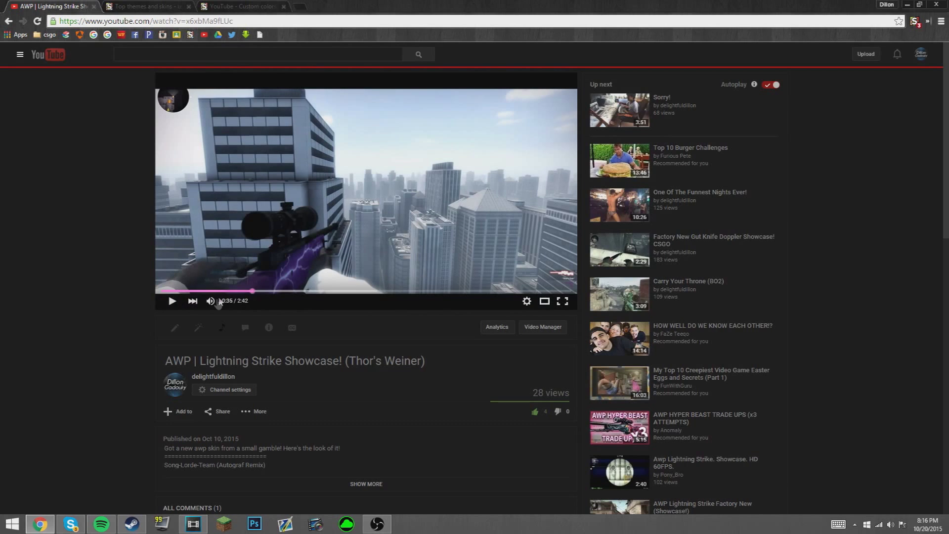
click(212, 301)
click(211, 303)
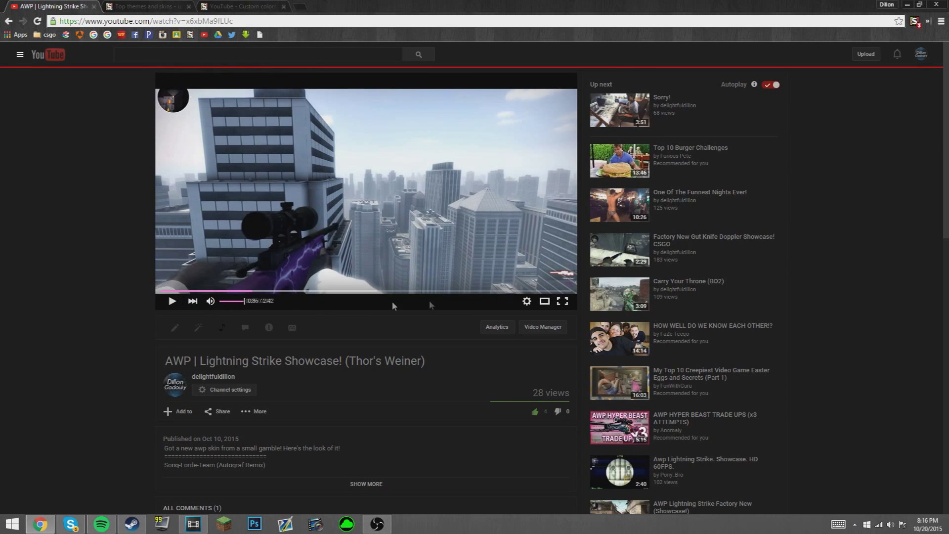
scroll(583, 303, down, 5)
scroll(473, 291, up, 3)
scroll(473, 290, up, 2)
click(914, 22)
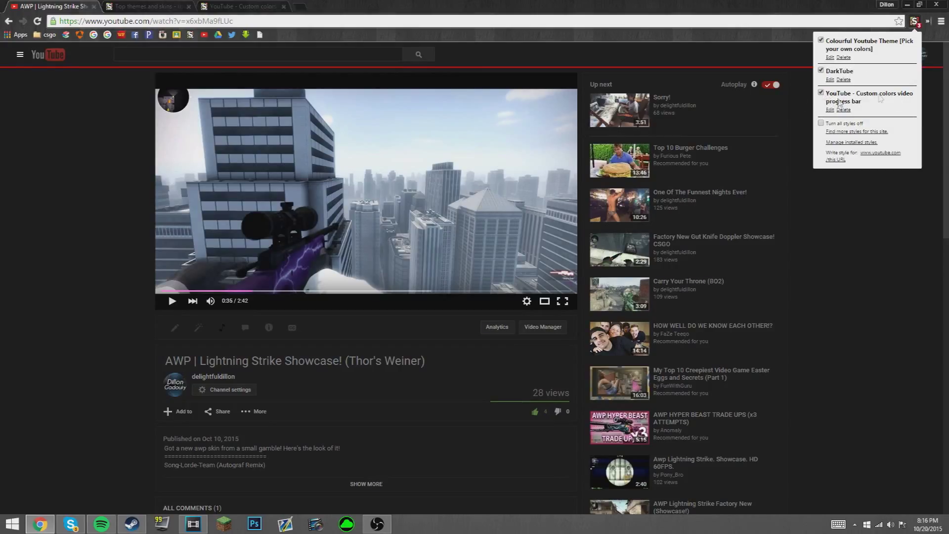
Step: Close the Stylish popup, go back to the channel page, then open the progress-bar style's tab
click(875, 249)
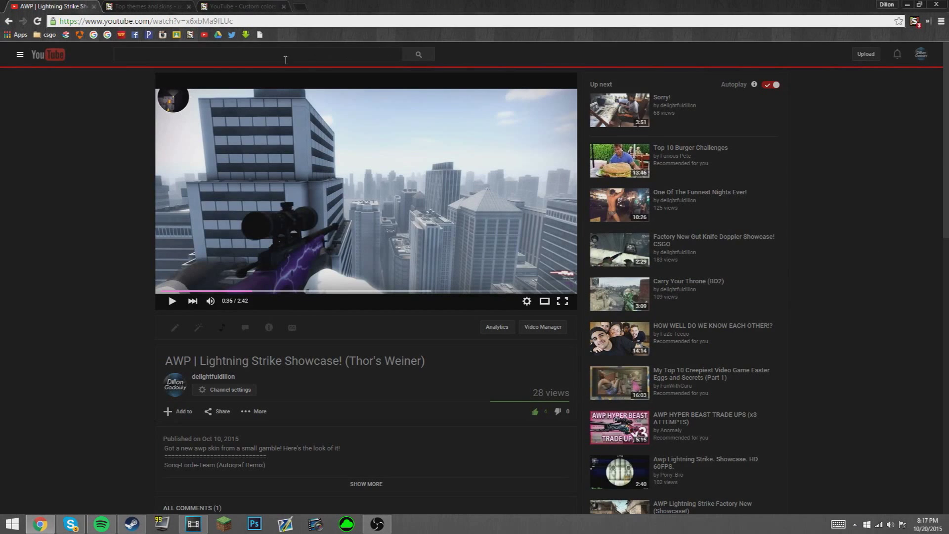
scroll(481, 120, down, 6)
scroll(431, 231, up, 6)
click(7, 21)
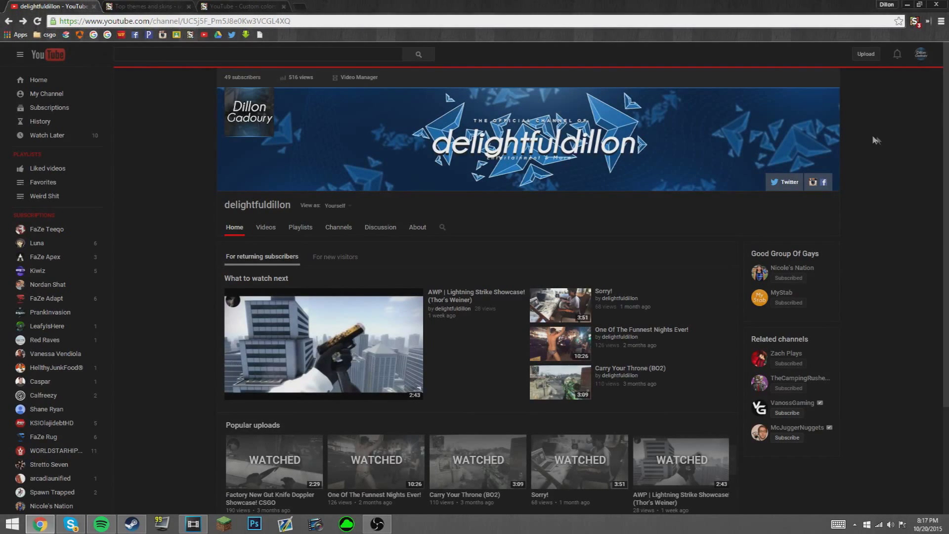
click(231, 6)
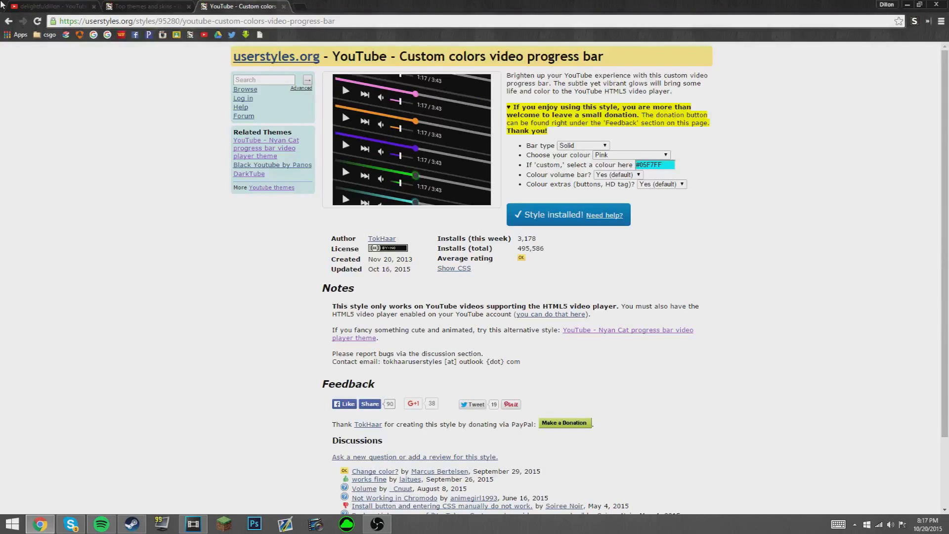
Step: Return to the YouTube themes list and view the Black & Red style page
click(9, 21)
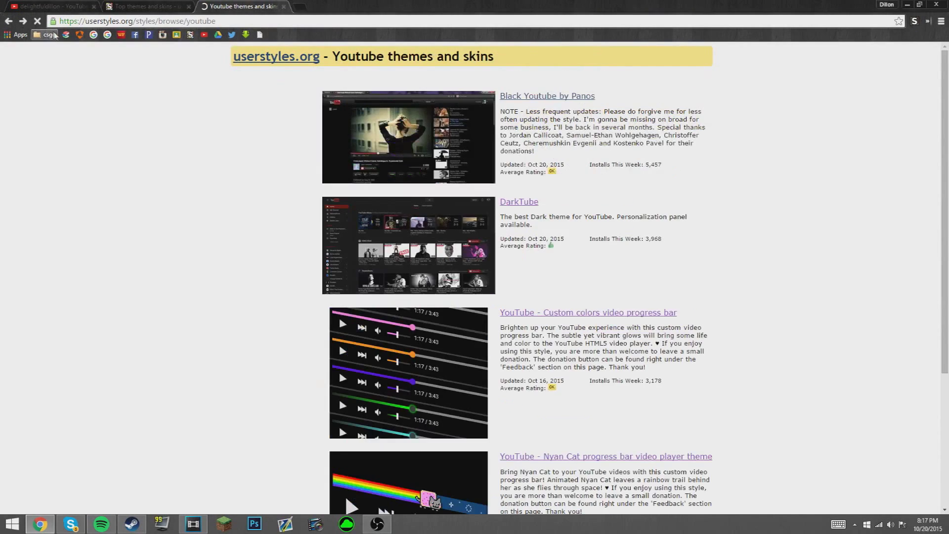
scroll(464, 275, down, 5)
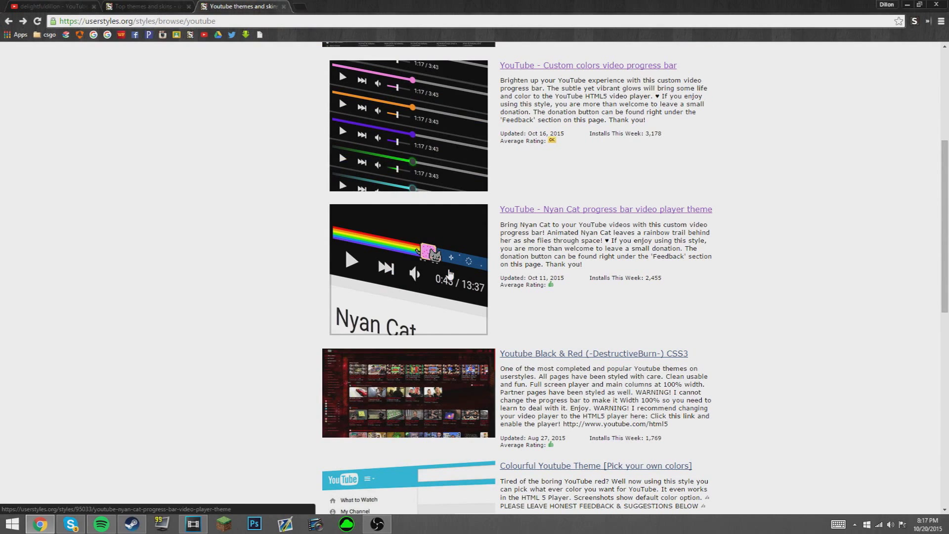
scroll(450, 275, down, 2)
click(428, 290)
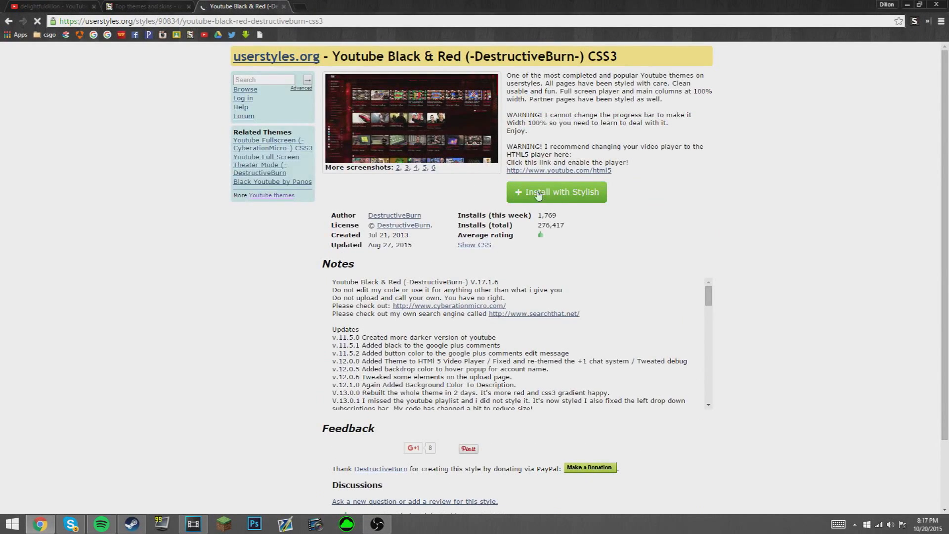
click(8, 21)
Step: View the uTube NightBlue 2K15 style page, glance at YouTube, then return to the themes list
scroll(562, 155, down, 7)
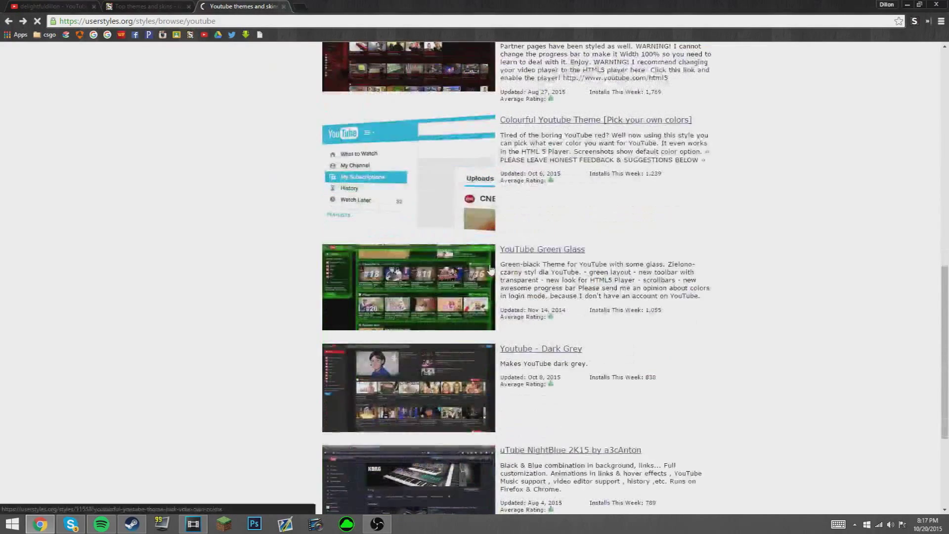
scroll(654, 160, down, 4)
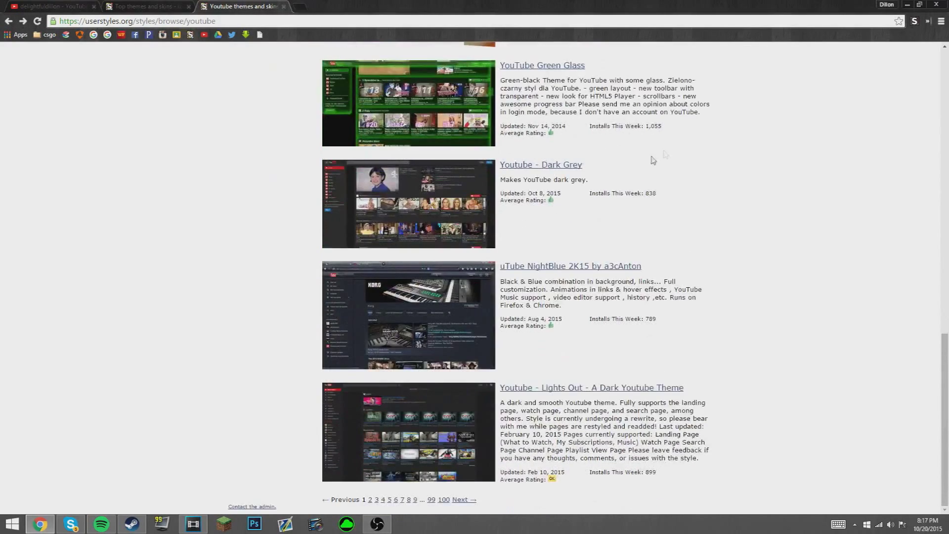
click(427, 301)
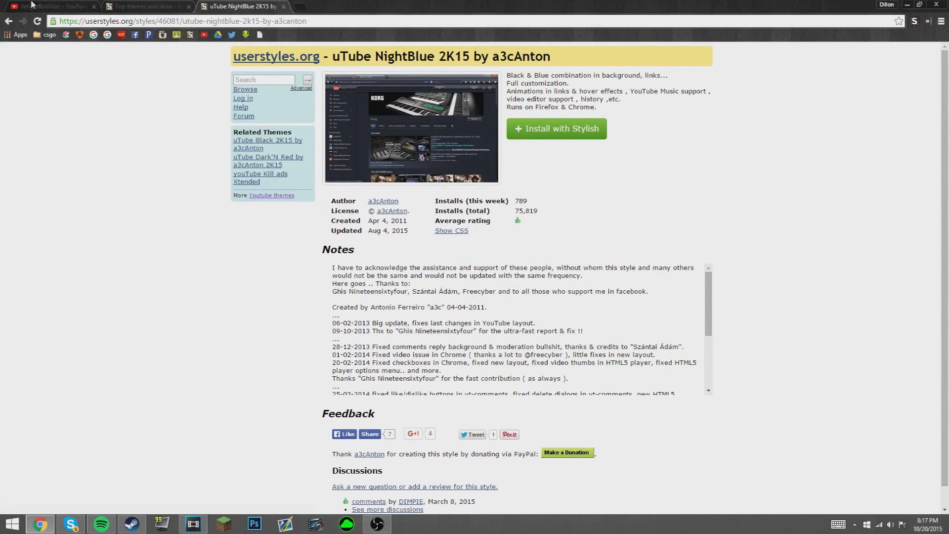
key(ctrl+Tab)
click(218, 5)
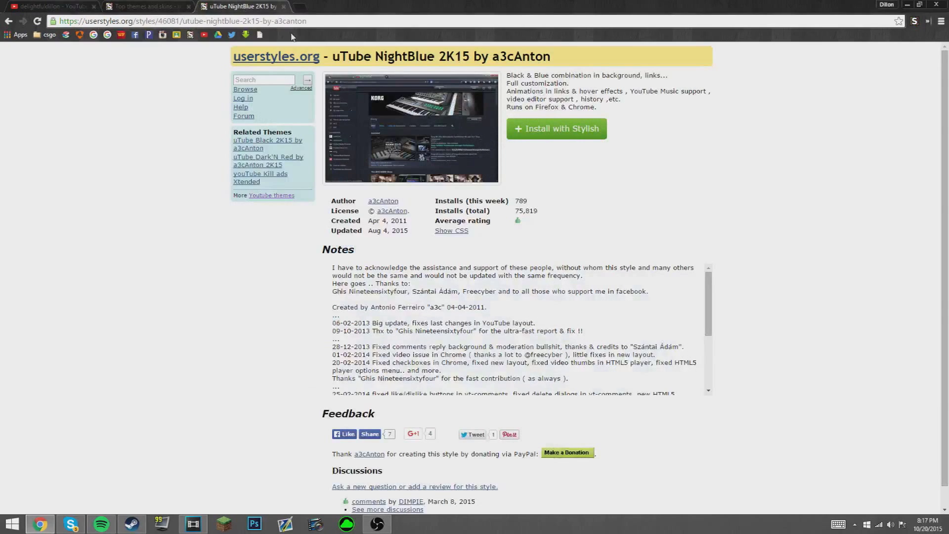
click(8, 21)
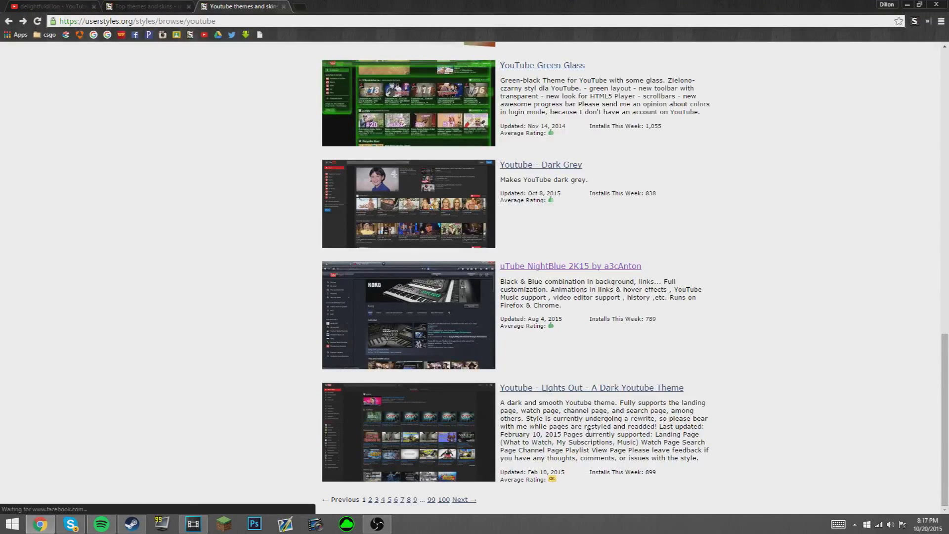
Step: Scroll through page 2 of the YouTube themes, then switch back to the YouTube channel tab
click(371, 499)
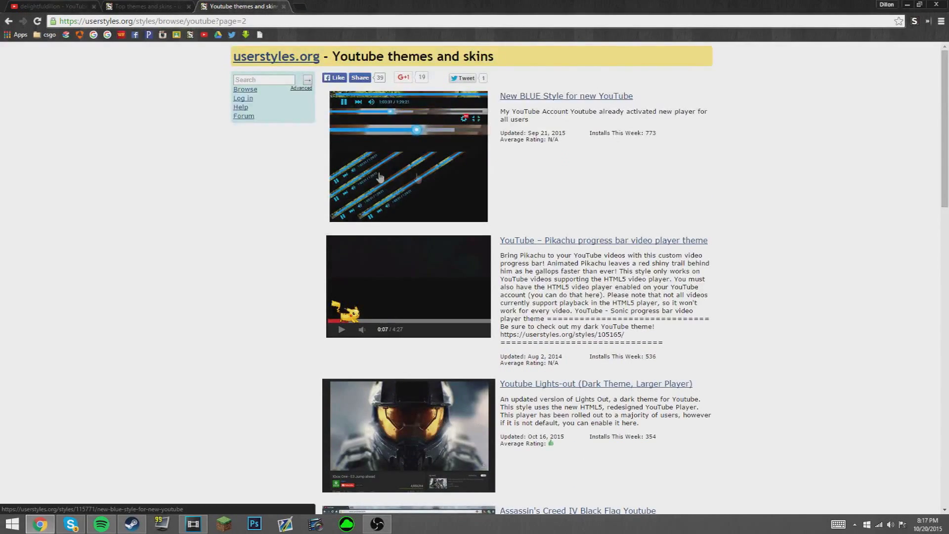
scroll(380, 176, down, 4)
scroll(433, 174, up, 1)
scroll(456, 151, up, 1)
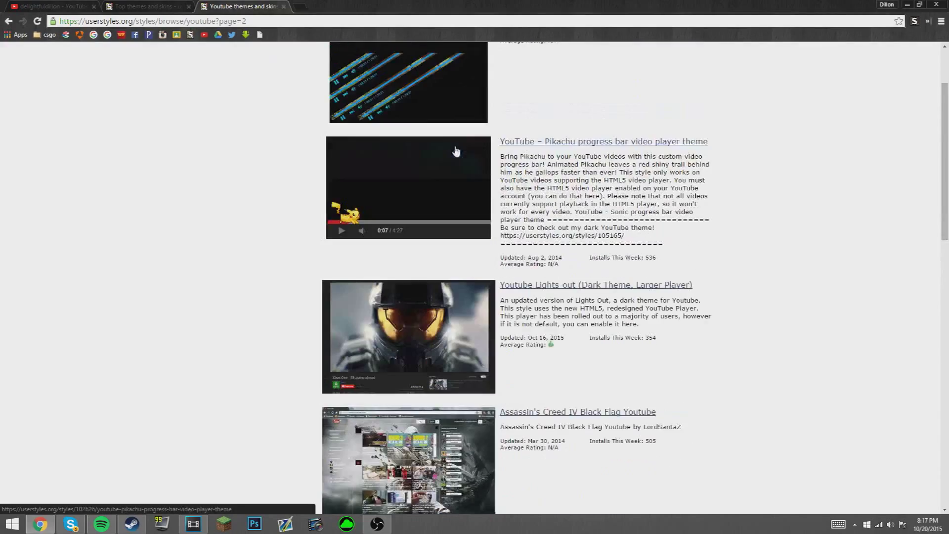
scroll(400, 182, down, 15)
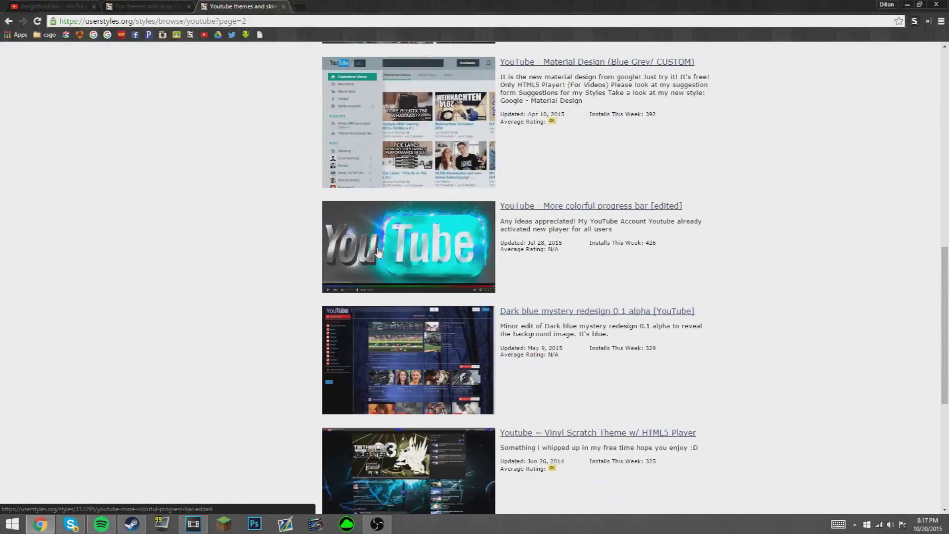
scroll(380, 255, down, 2)
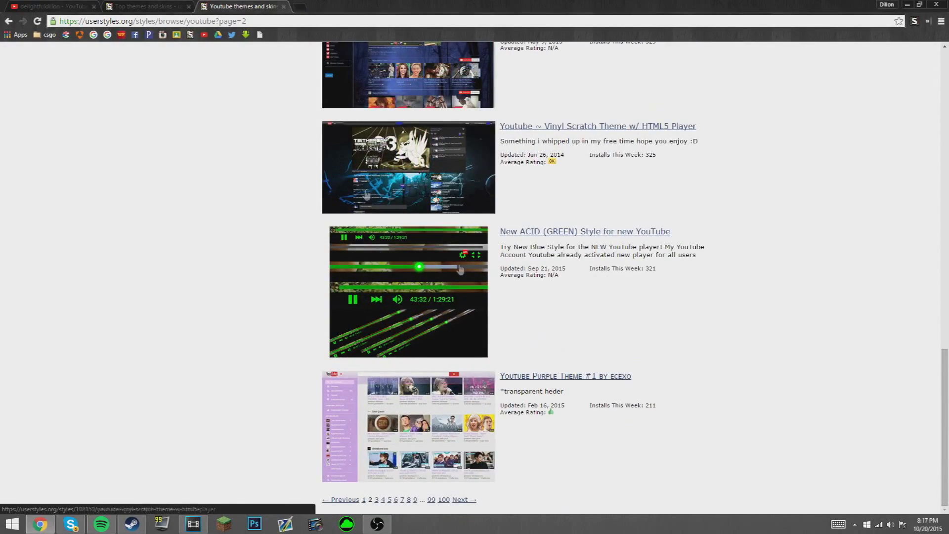
click(62, 6)
Step: Open the FaceBlack style page from userstyles.org's Top themes and skins list
scroll(458, 203, down, 3)
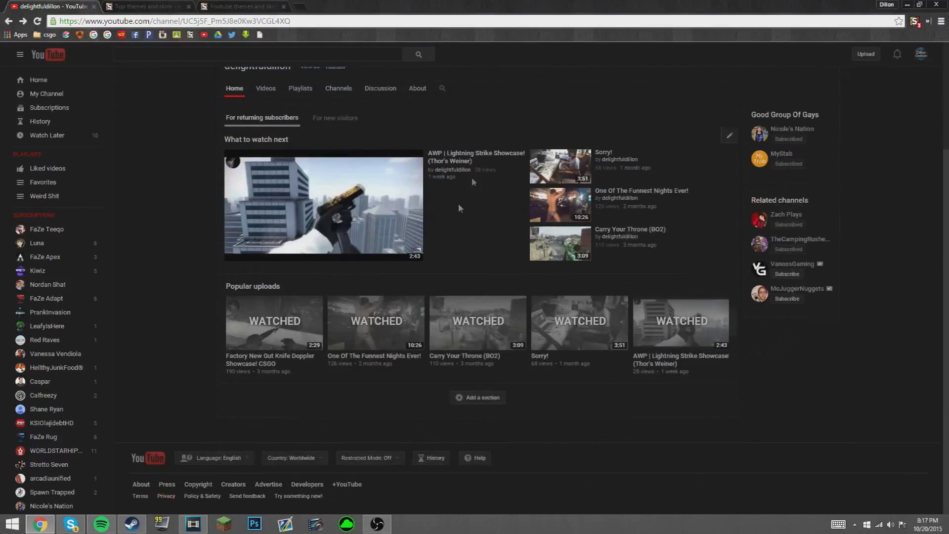
scroll(459, 204, up, 3)
click(143, 5)
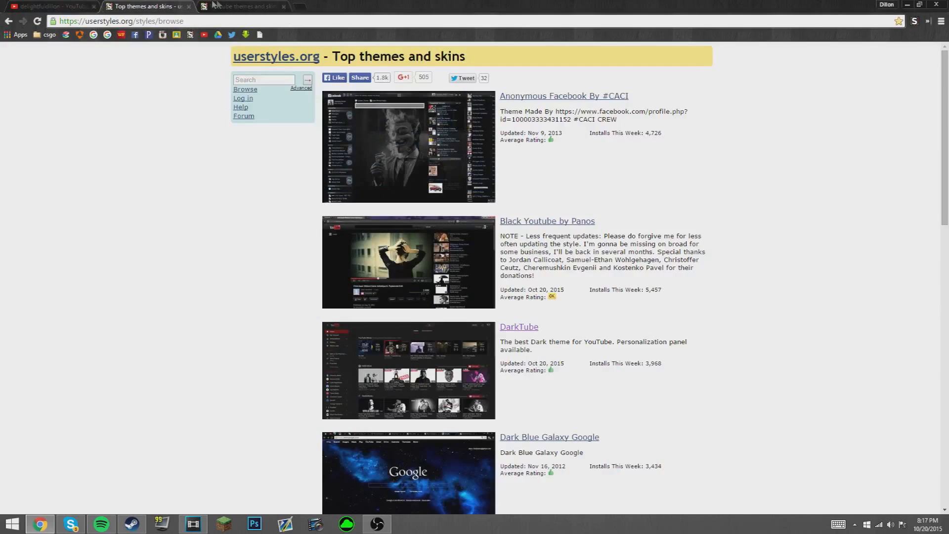
scroll(390, 237, down, 6)
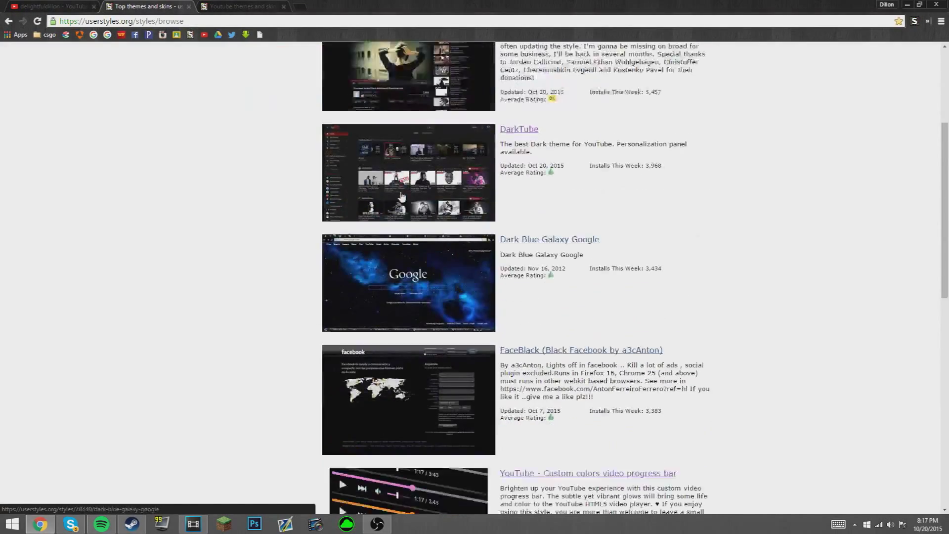
click(413, 311)
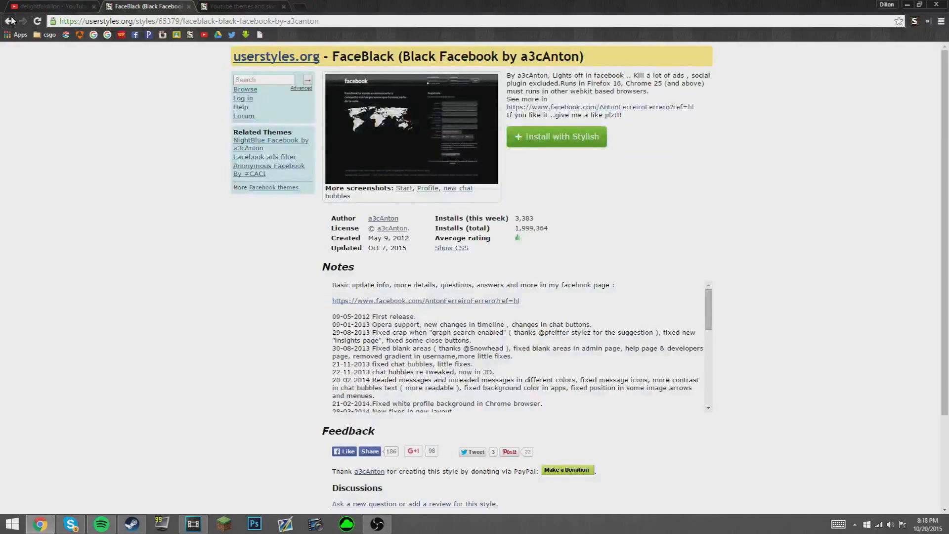
Step: Return to the Top themes and skins list and browse through its entries
click(9, 21)
scroll(345, 260, down, 8)
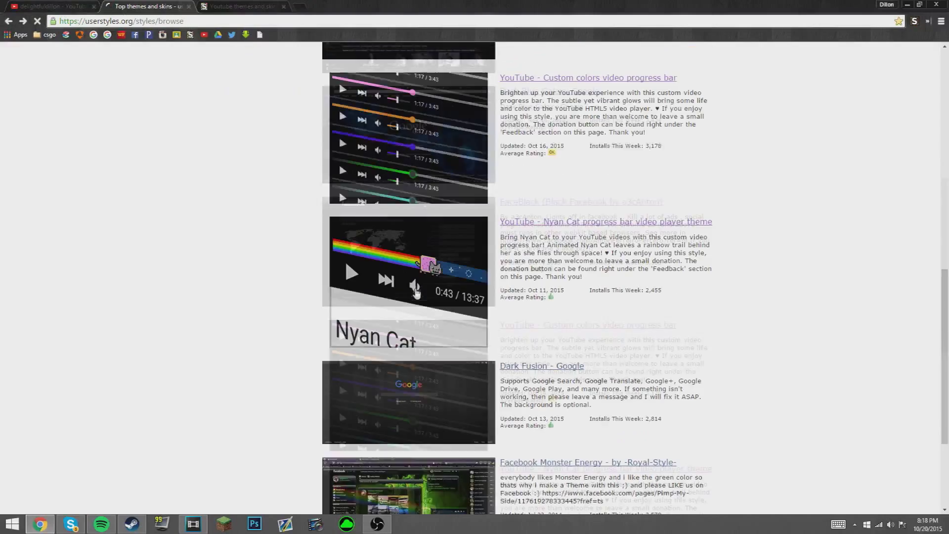
scroll(489, 314, down, 2)
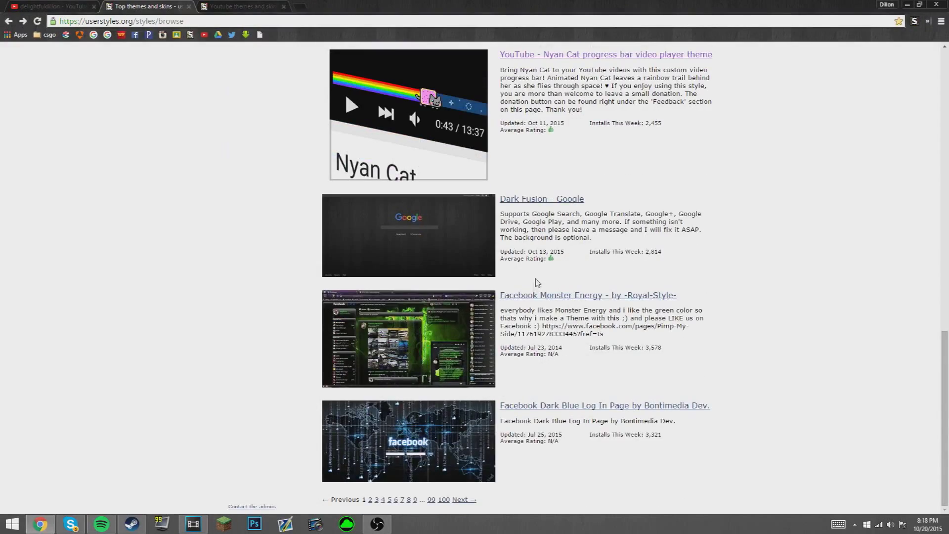
scroll(537, 284, up, 7)
scroll(468, 210, up, 7)
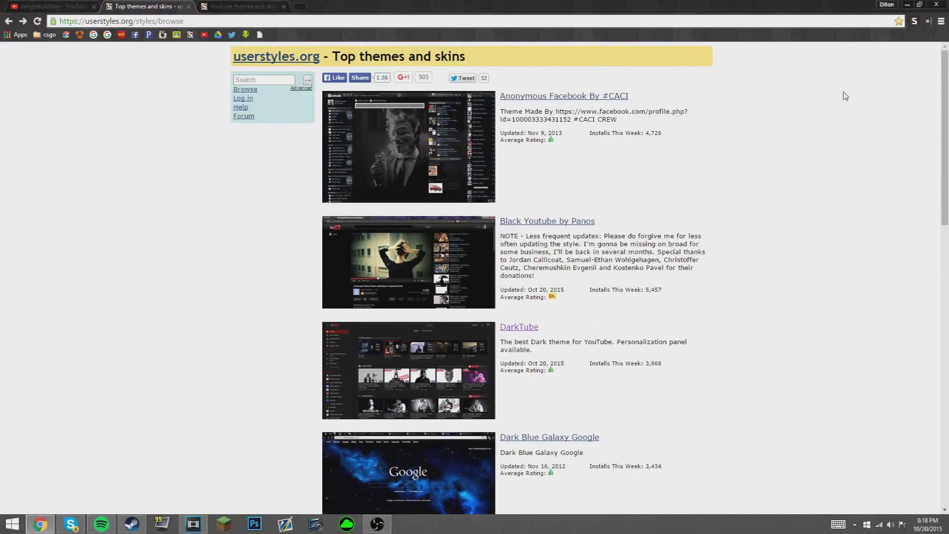
scroll(843, 93, down, 10)
click(84, 6)
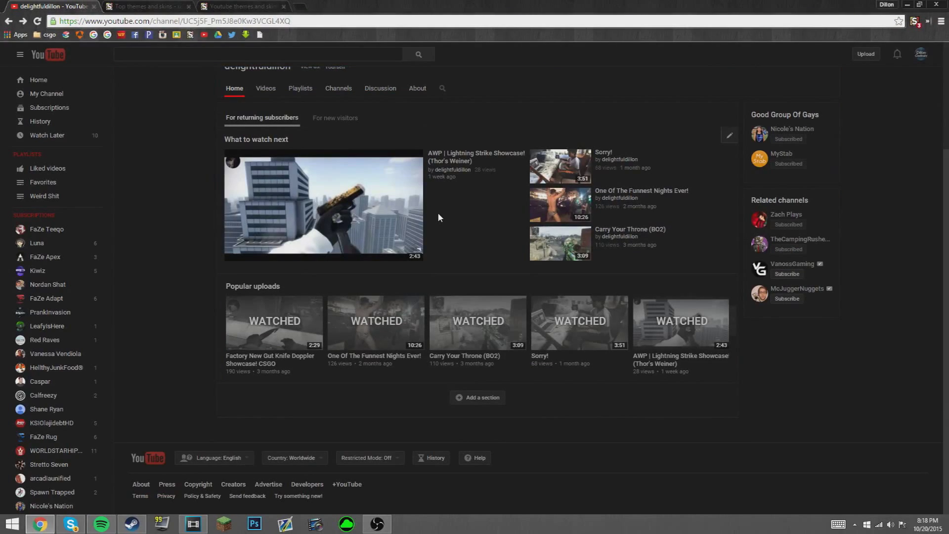
click(158, 5)
click(251, 6)
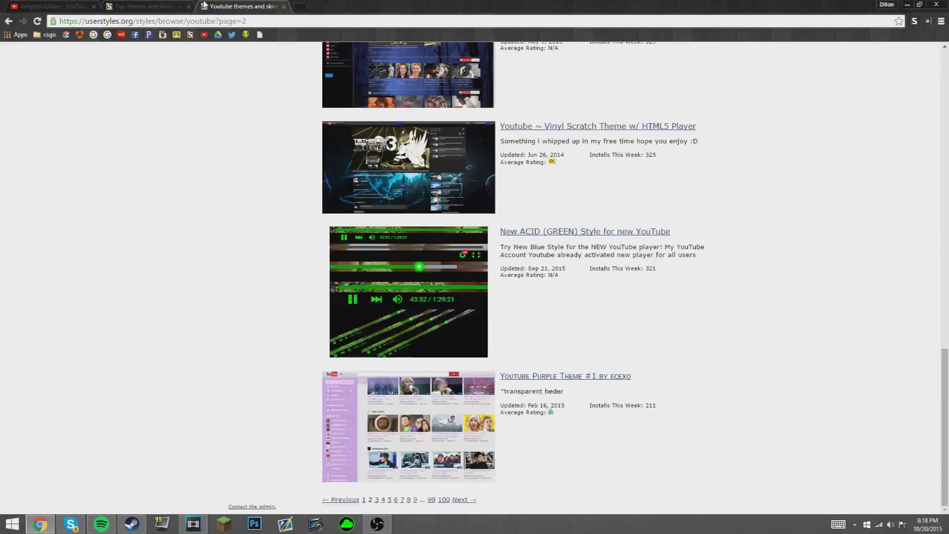
click(148, 6)
click(77, 5)
click(144, 4)
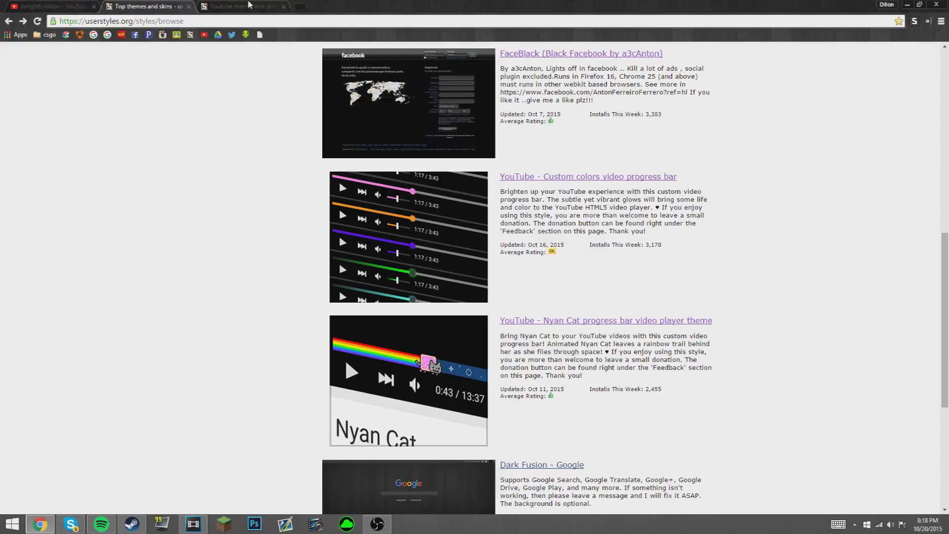
click(251, 6)
click(102, 6)
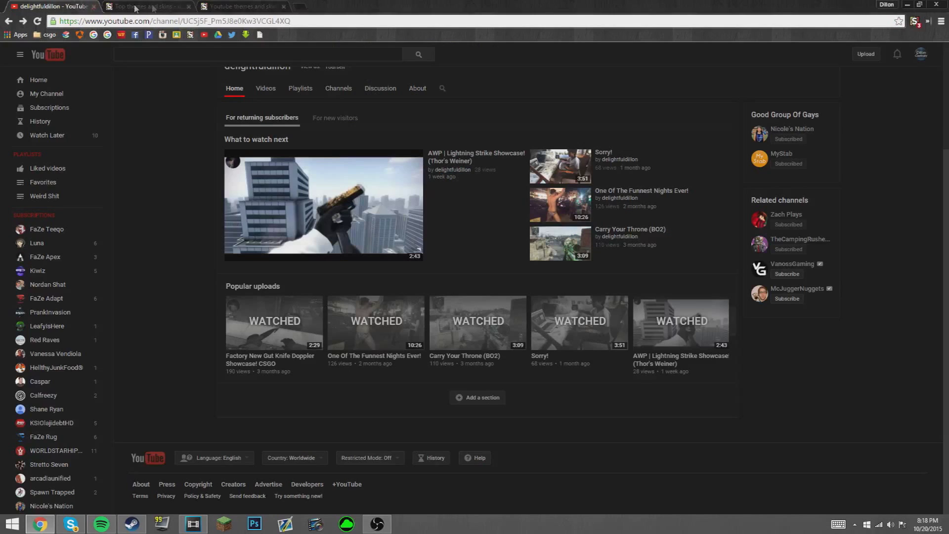
click(232, 4)
click(149, 6)
click(60, 6)
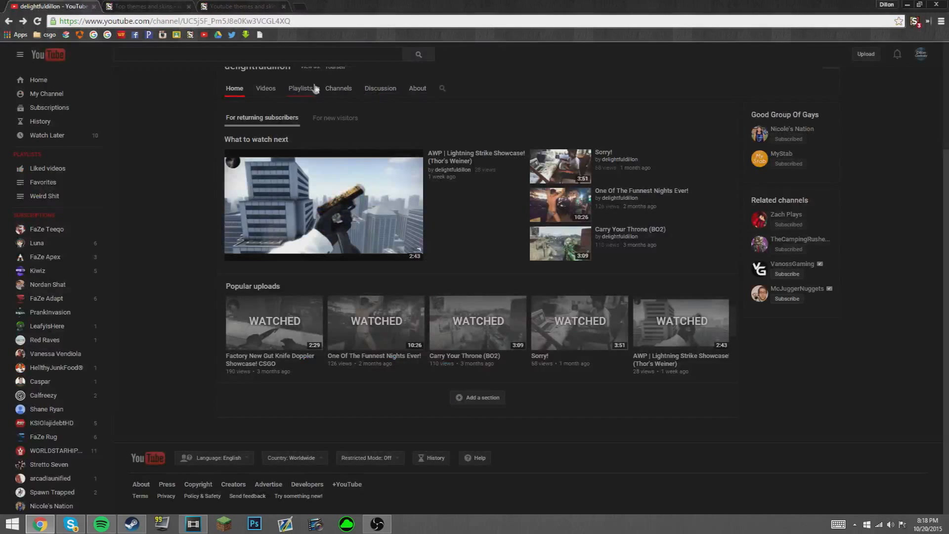